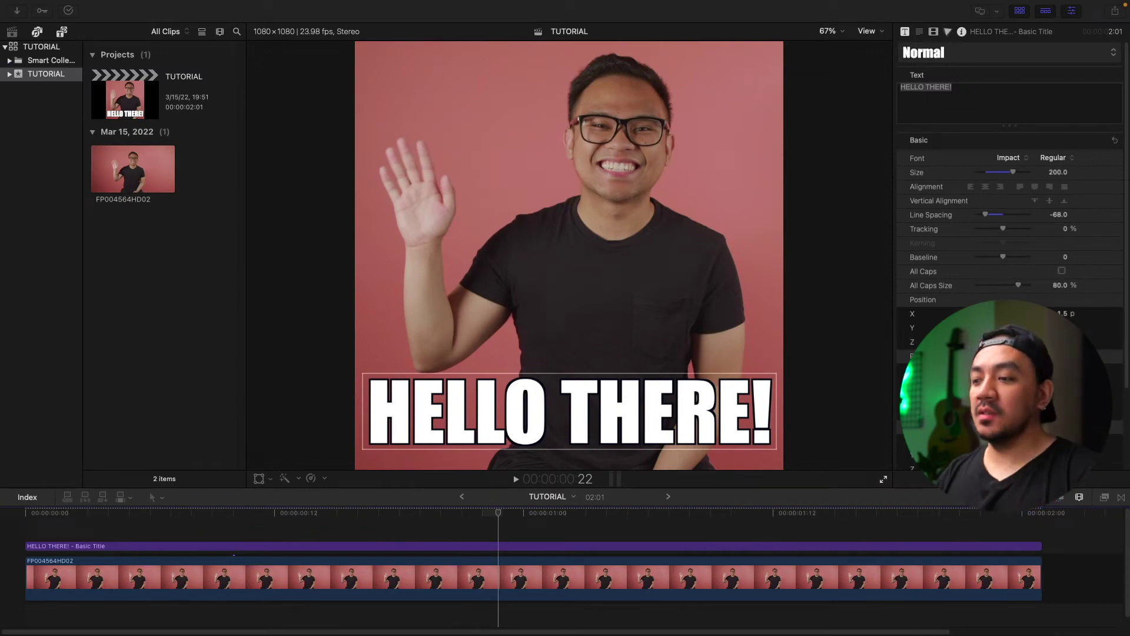
Add an Export File share destination and rename it 'Export mov GIF'.
{"action": "left_click", "coordinate": [1116, 11]}
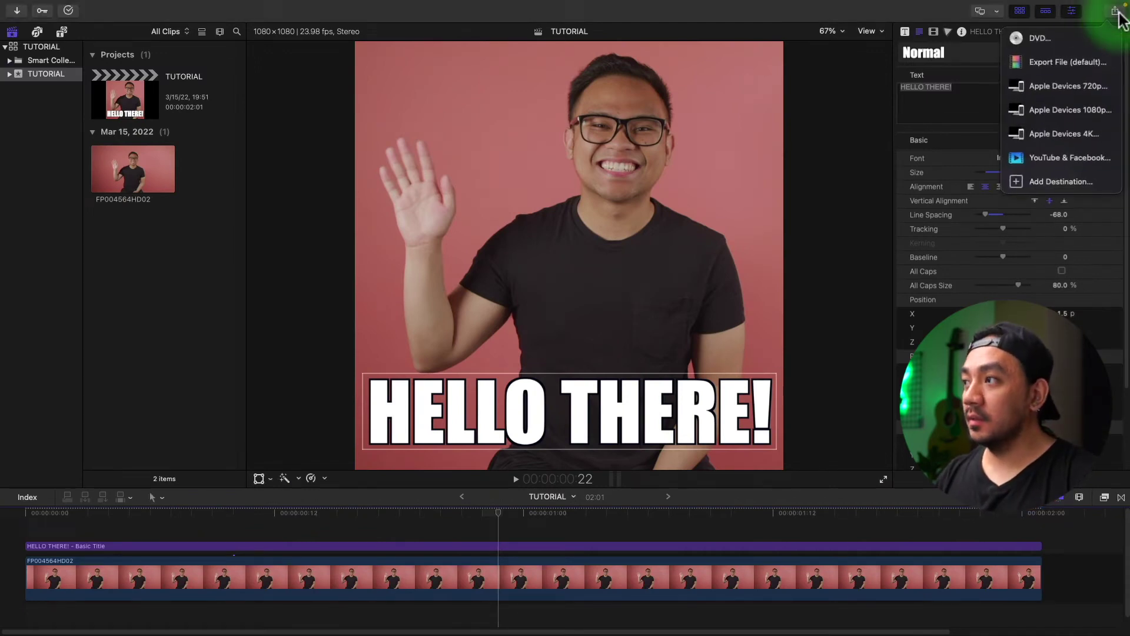
{"action": "left_click", "coordinate": [1062, 179]}
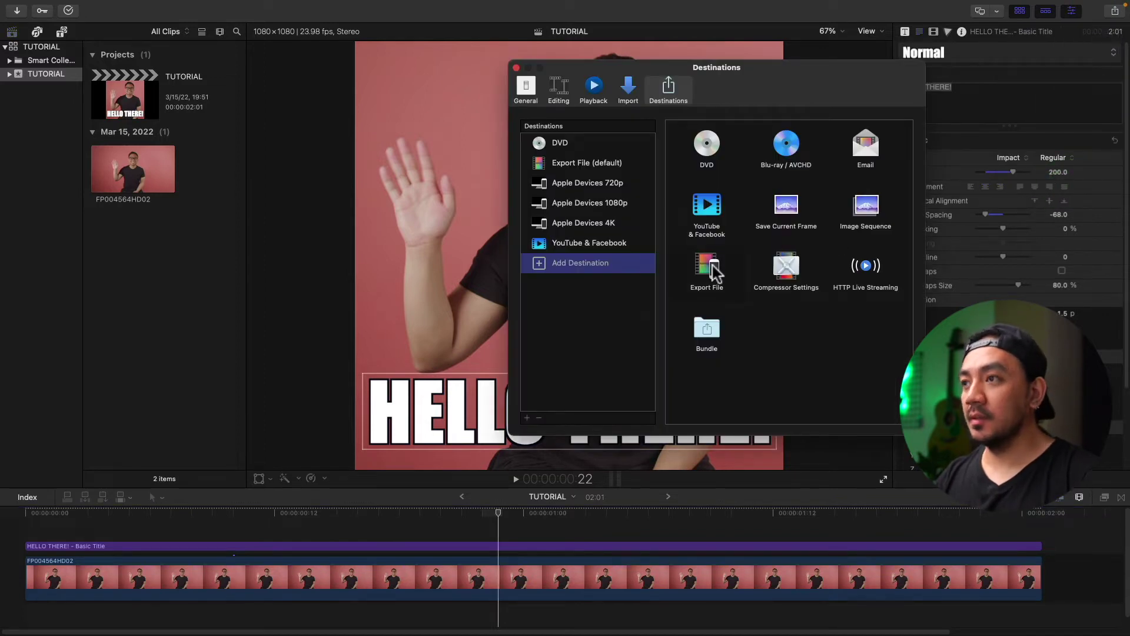
{"action": "left_click_drag", "start_coordinate": [711, 274], "coordinate": [619, 260]}
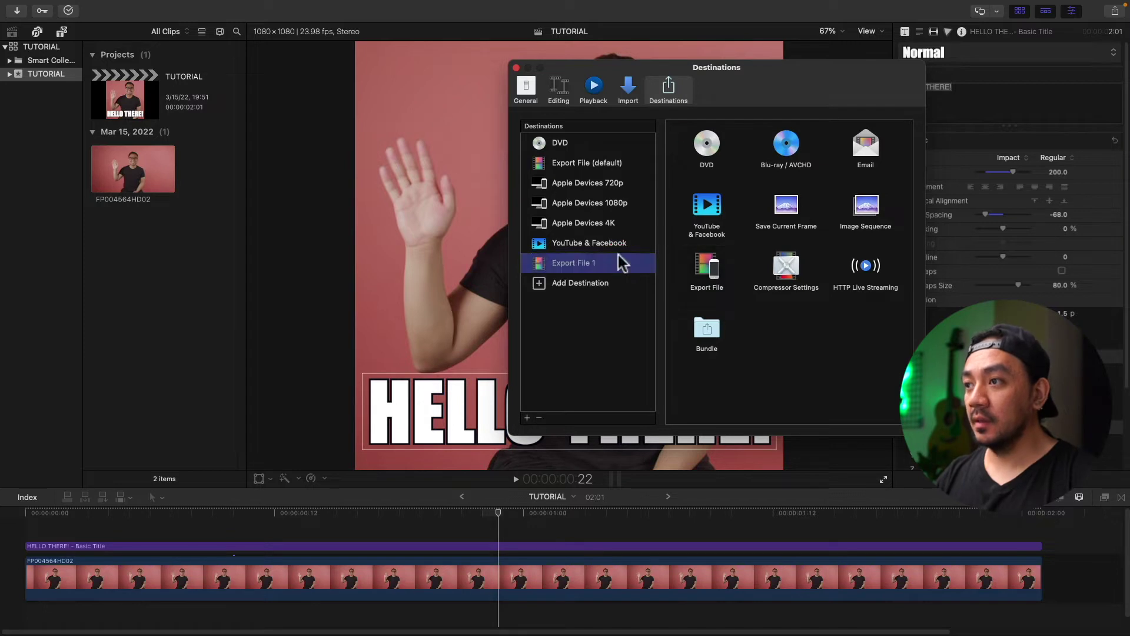
{"action": "double_click", "coordinate": [620, 262]}
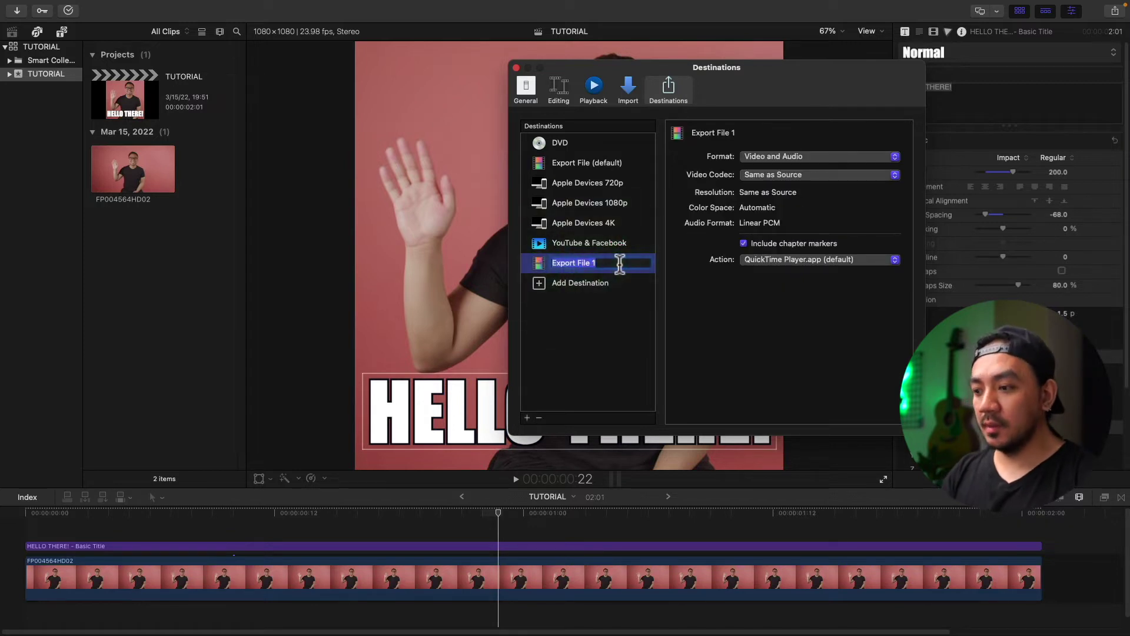
{"action": "type", "text": "E"}
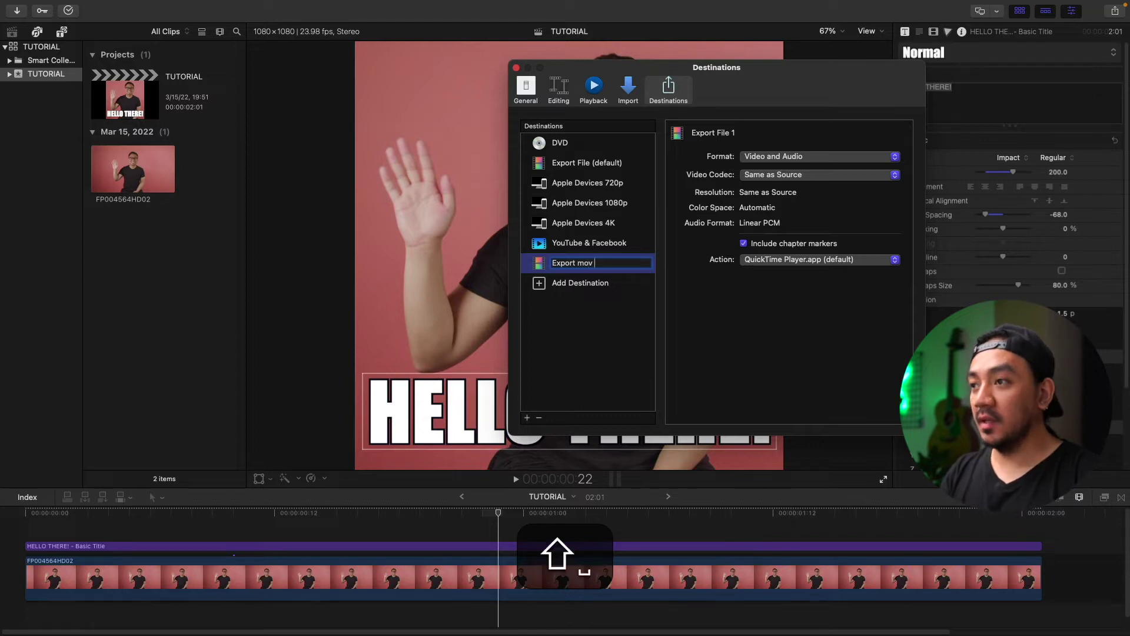
{"action": "type", "text": "GIF"}
{"action": "key", "text": "Return"}
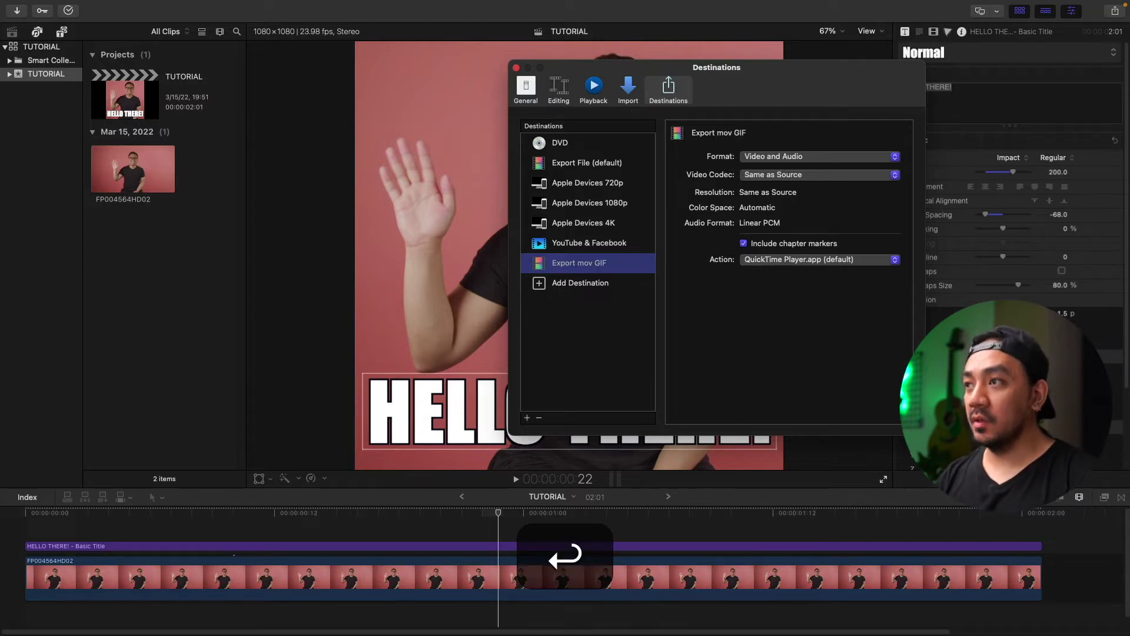
{"action": "left_click", "coordinate": [518, 68]}
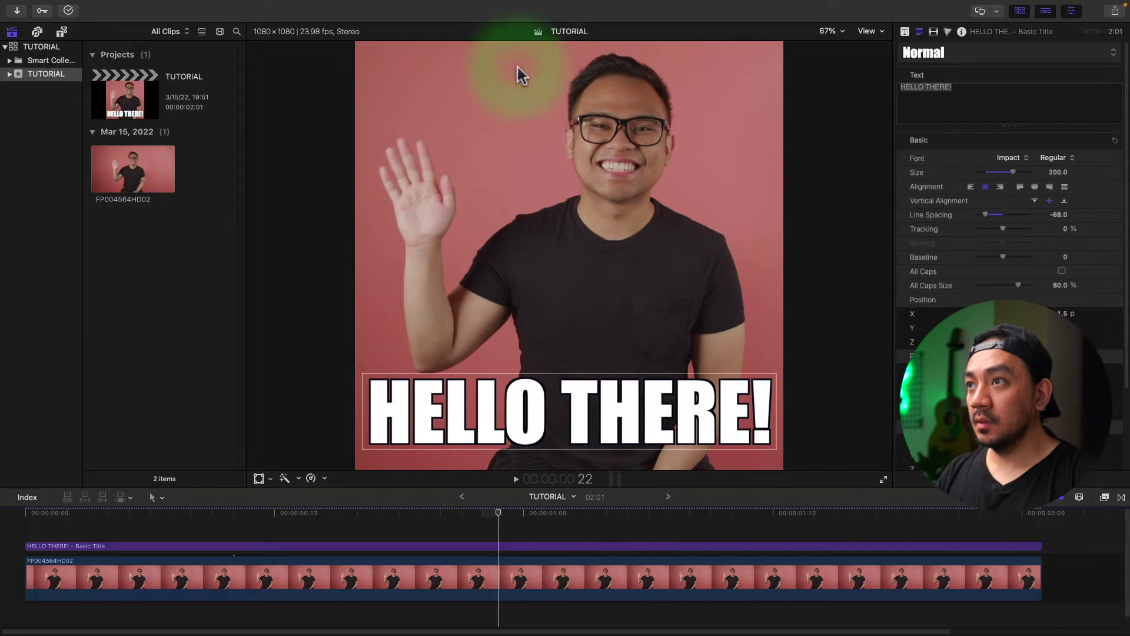
Export the project as TUTORIAL.mov to the Desktop with the Export mov GIF destination.
{"action": "left_click", "coordinate": [1115, 9]}
{"action": "left_click", "coordinate": [1059, 180]}
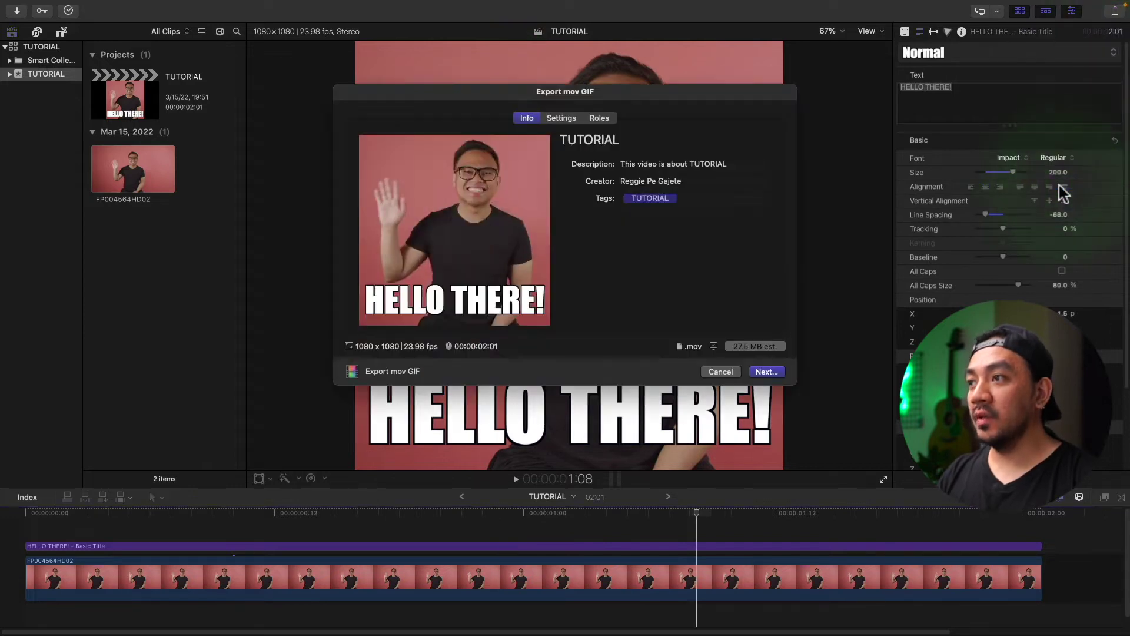
{"action": "left_click", "coordinate": [769, 372]}
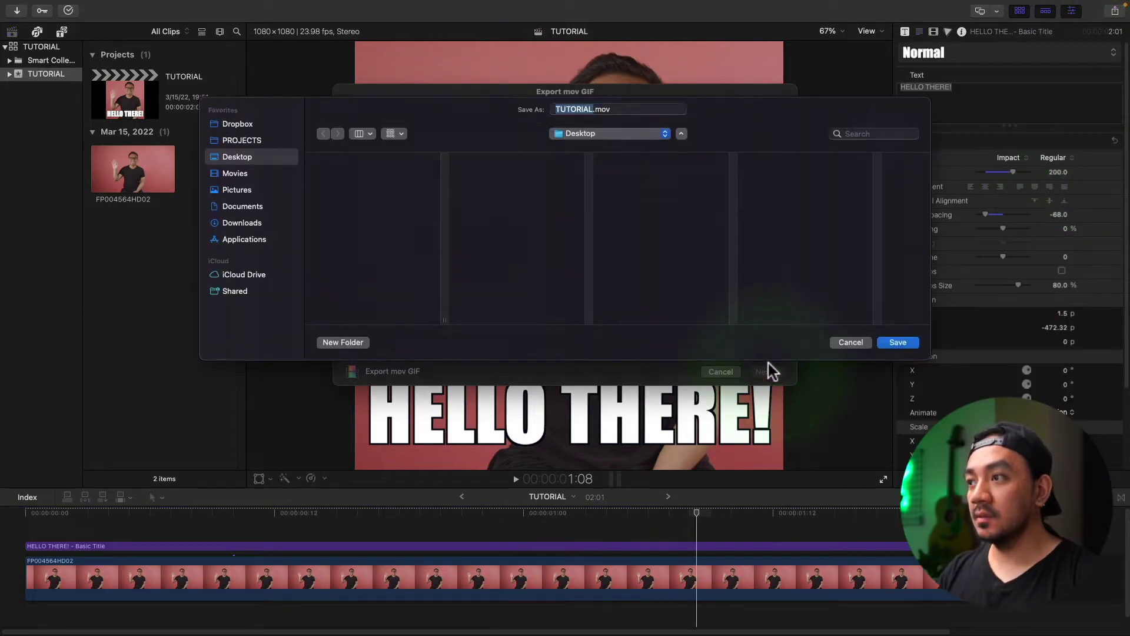
{"action": "left_click", "coordinate": [900, 338]}
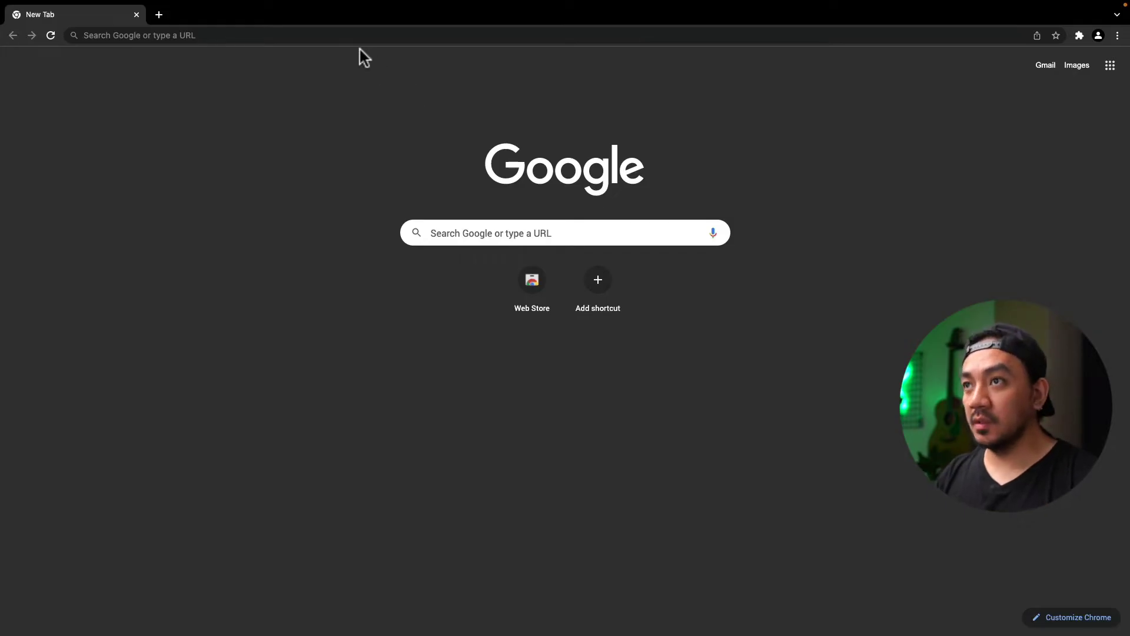
Search Chrome for 'ezgif' and open its Video to GIF converter.
{"action": "left_click", "coordinate": [355, 35]}
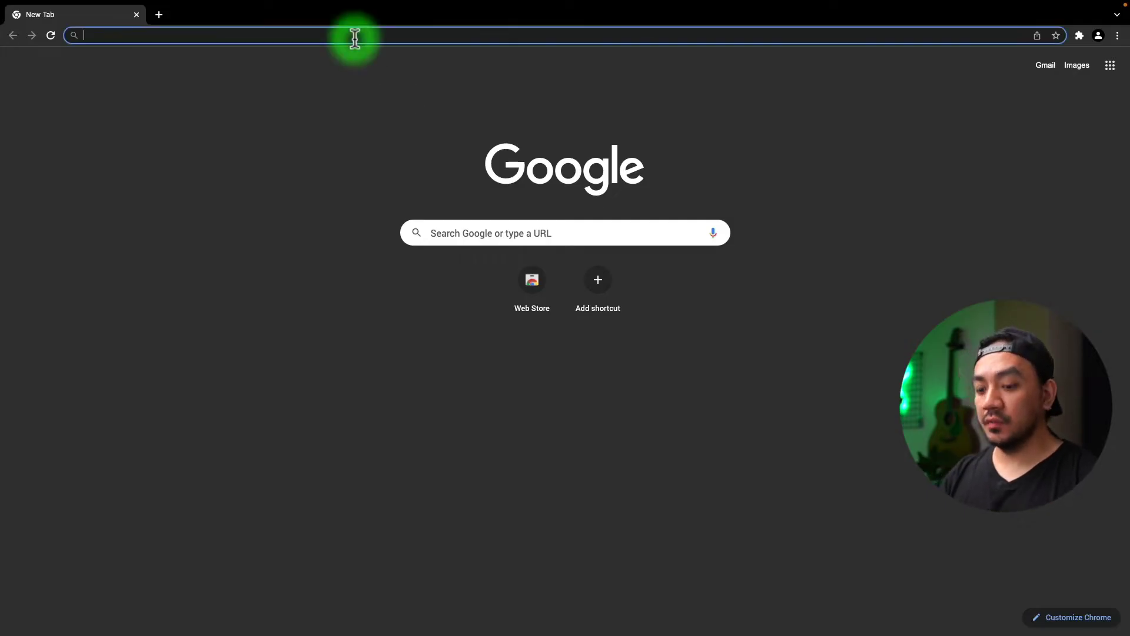
{"action": "type", "text": "ezgif"}
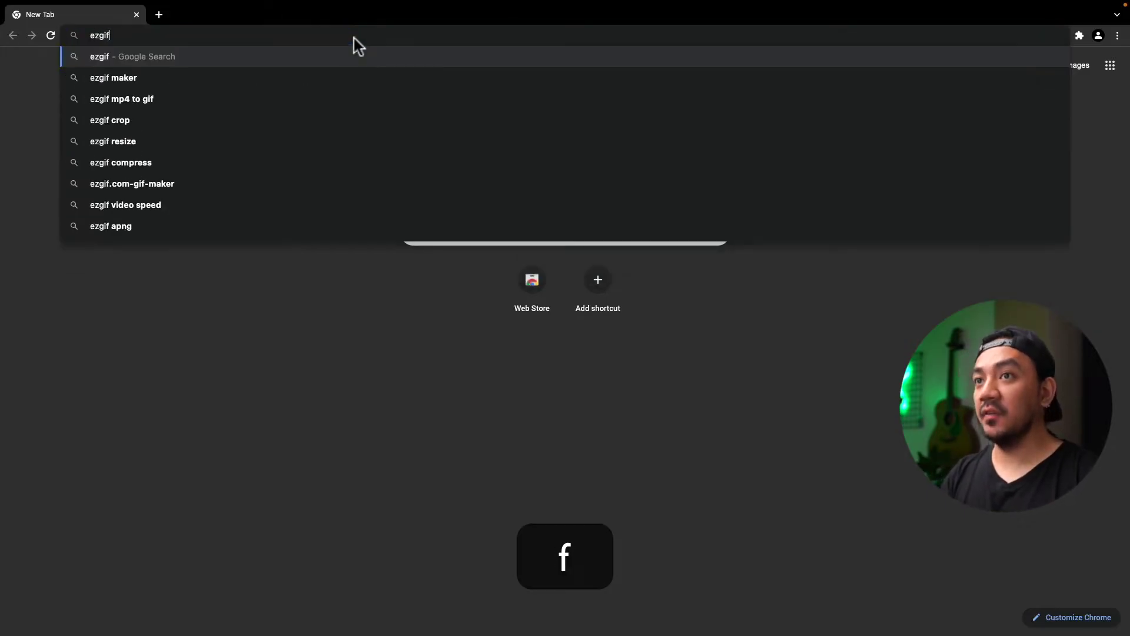
{"action": "key", "text": "Return"}
{"action": "left_click", "coordinate": [226, 232]}
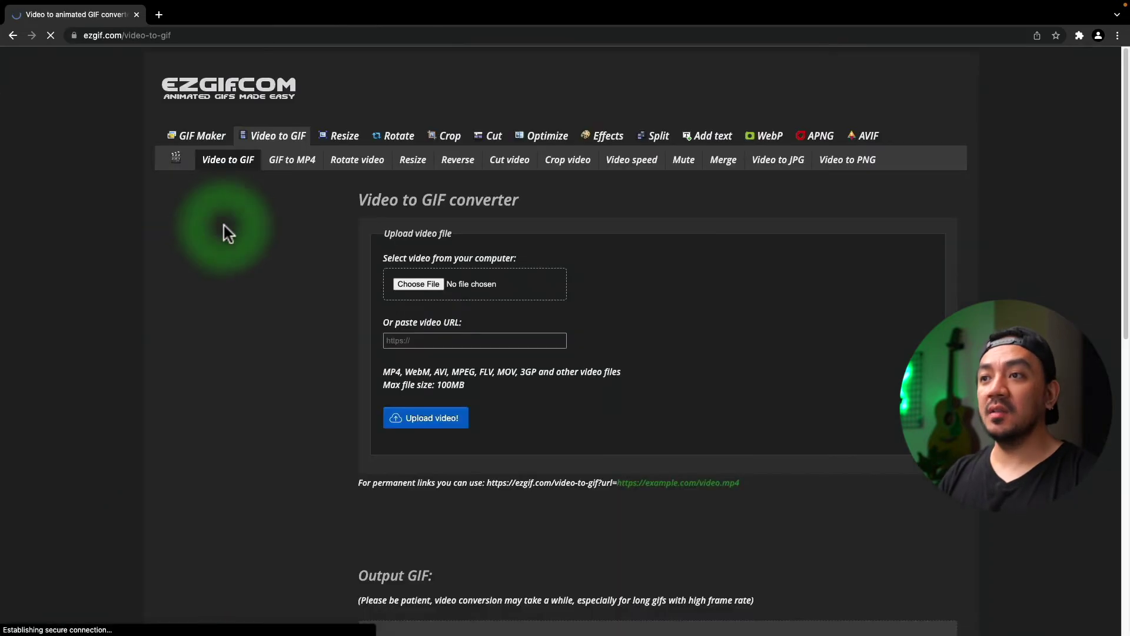
Upload TUTORIAL.mov to ezgif, convert it to a 600×600 GIF, and download it.
{"action": "left_click", "coordinate": [427, 282]}
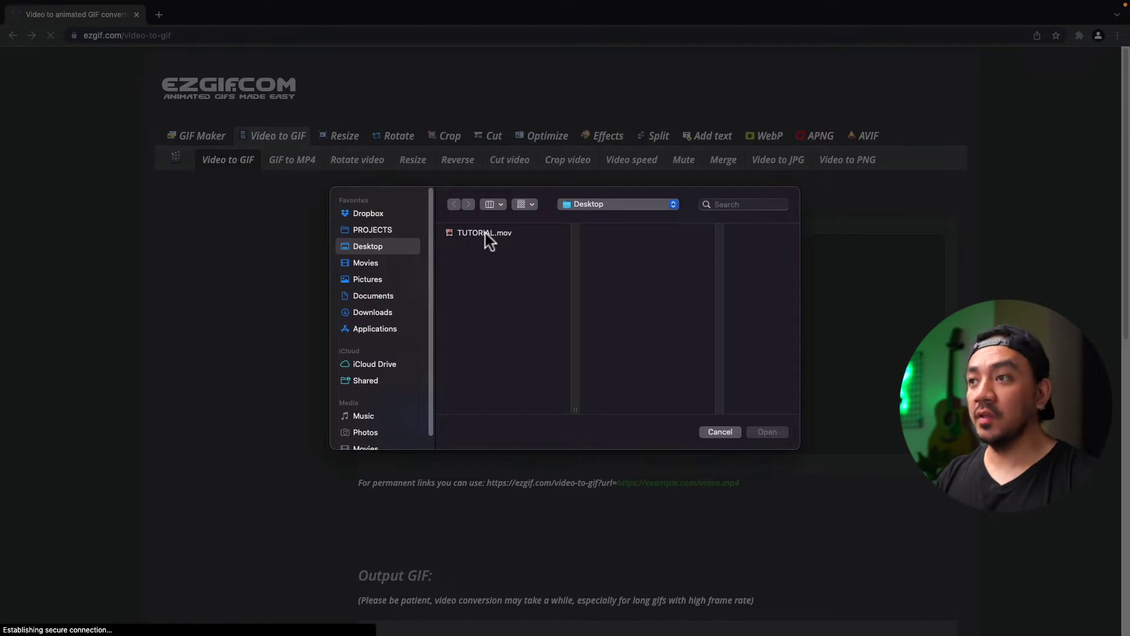
{"action": "double_click", "coordinate": [485, 234]}
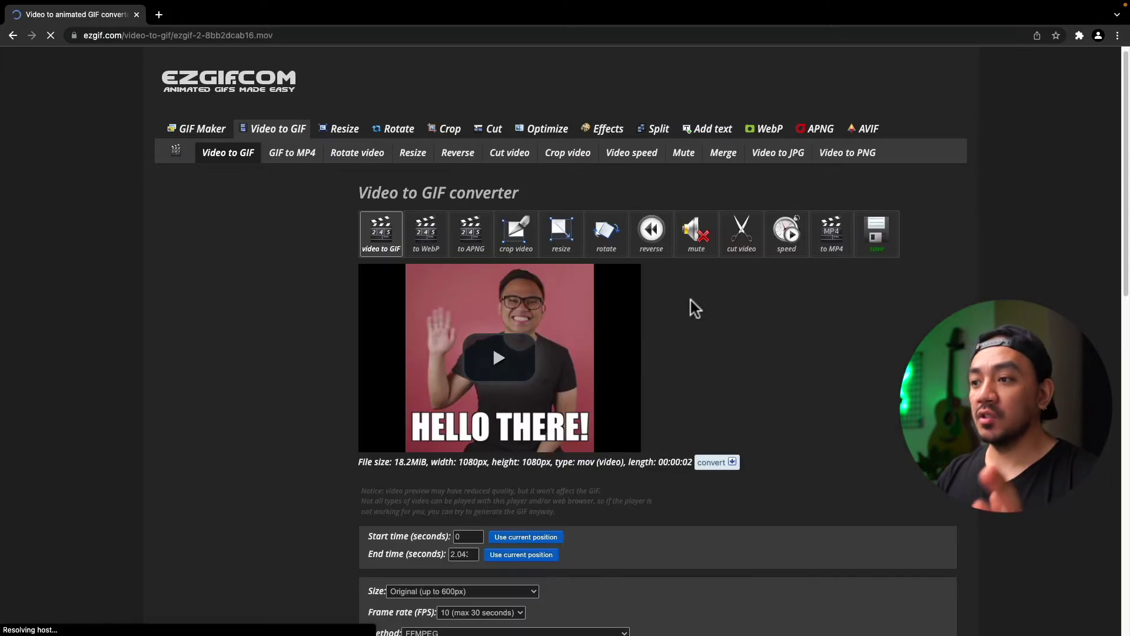
{"action": "scroll", "coordinate": [690, 302], "scroll_direction": "down", "scroll_amount": 3}
{"action": "scroll", "coordinate": [691, 304], "scroll_direction": "down", "scroll_amount": 1}
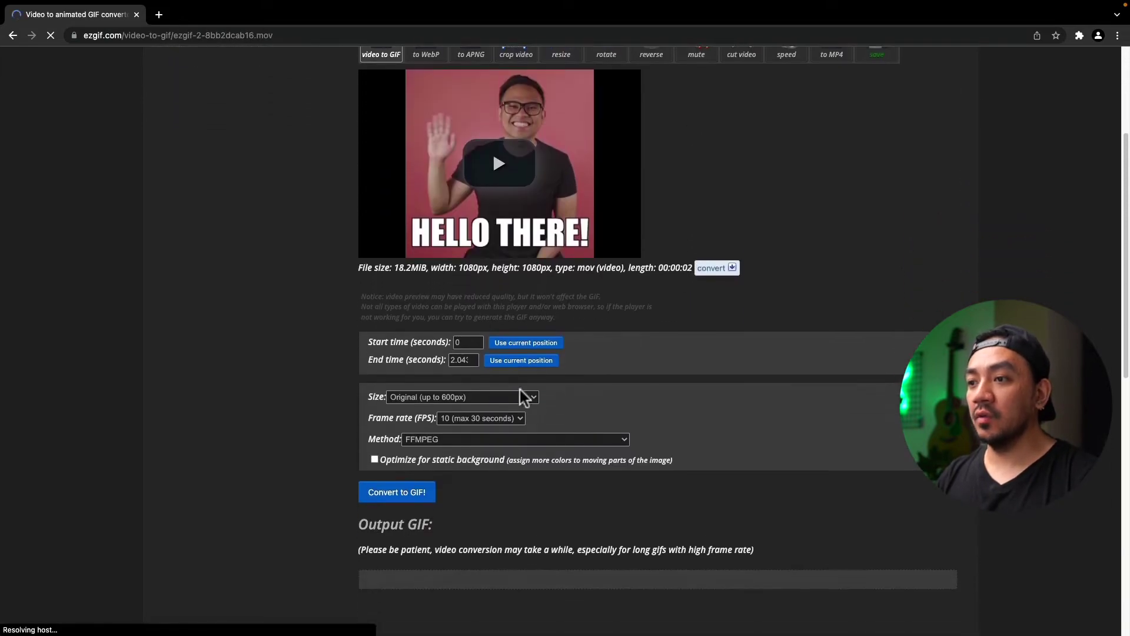
{"action": "left_click", "coordinate": [395, 493]}
{"action": "scroll", "coordinate": [836, 342], "scroll_direction": "down", "scroll_amount": 1}
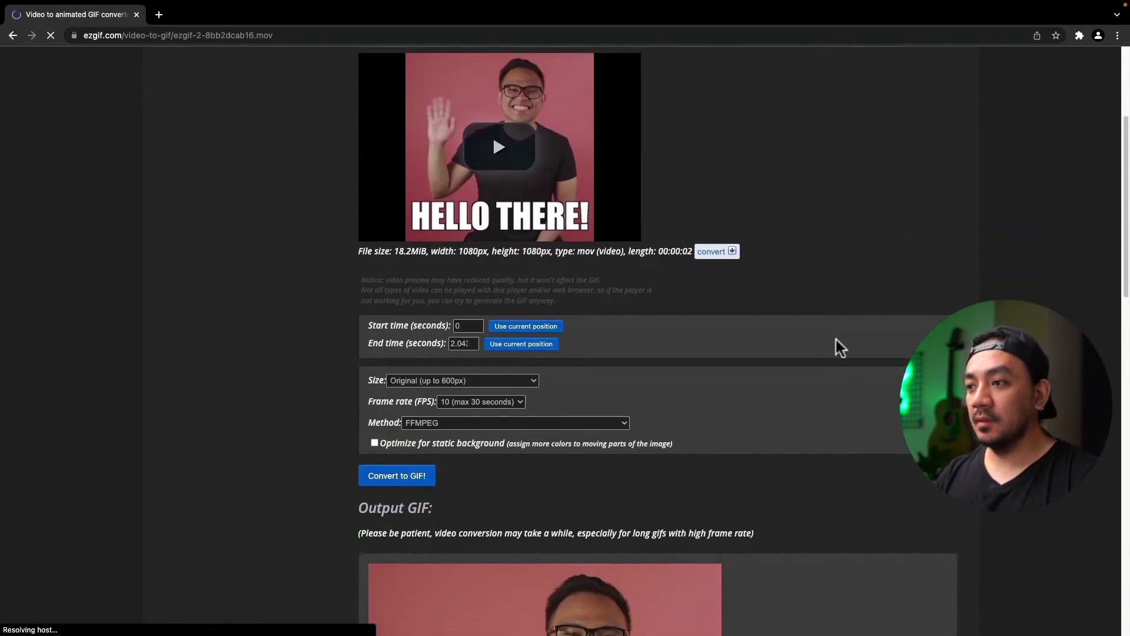
{"action": "scroll", "coordinate": [837, 340], "scroll_direction": "down", "scroll_amount": 5}
{"action": "scroll", "coordinate": [837, 340], "scroll_direction": "down", "scroll_amount": 1}
{"action": "scroll", "coordinate": [836, 343], "scroll_direction": "down", "scroll_amount": 2}
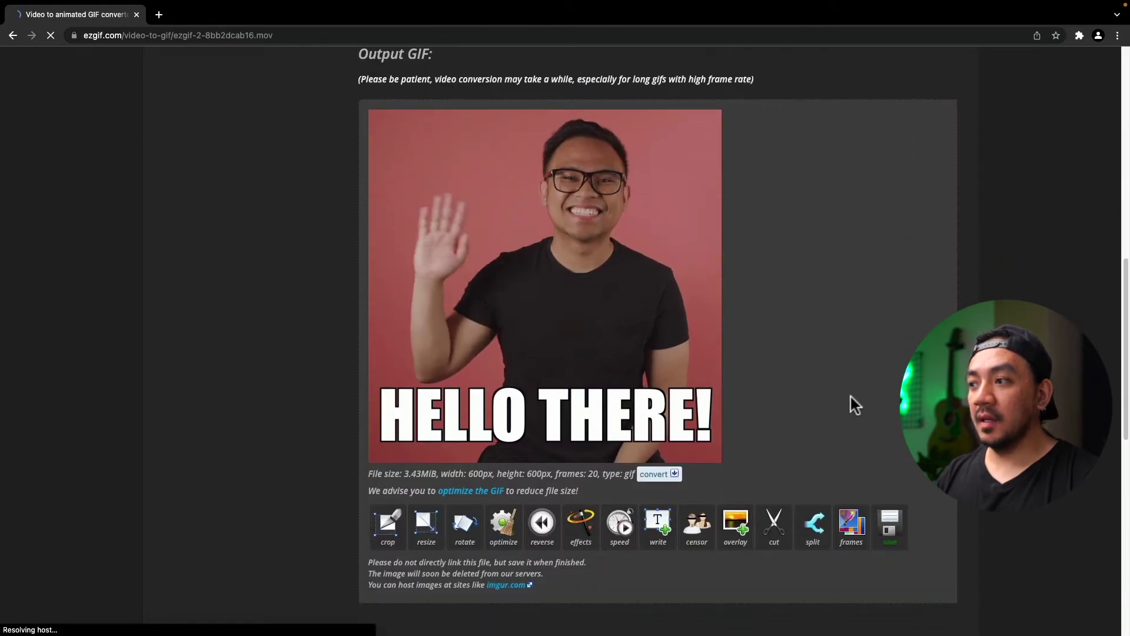
{"action": "left_click", "coordinate": [892, 528]}
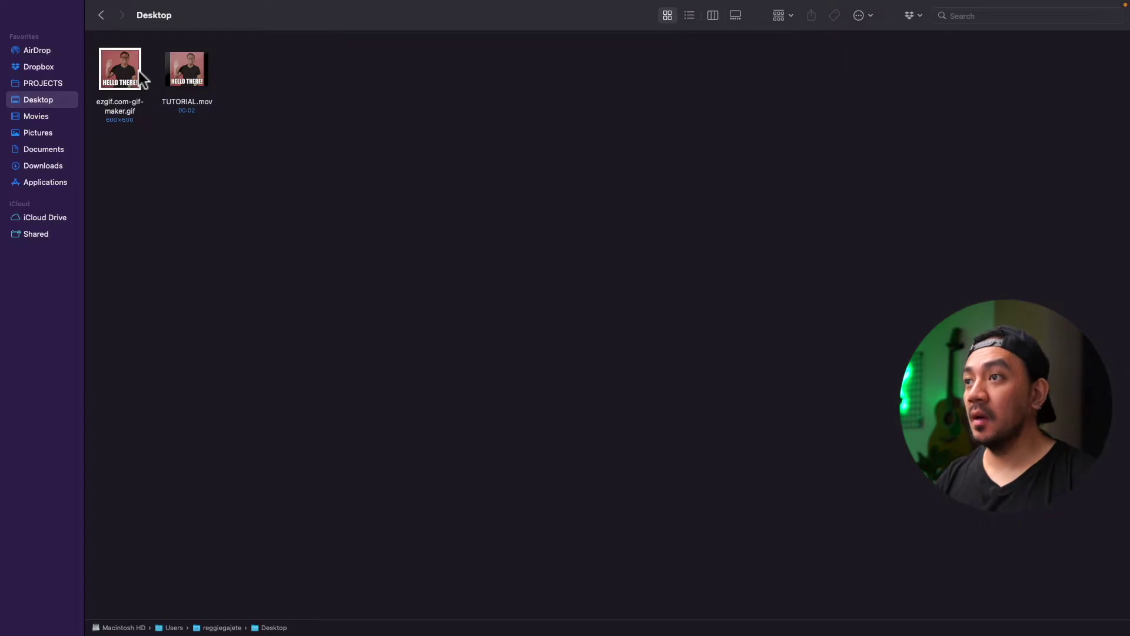
Quick Look ezgif.com-gif-maker.gif on the Desktop to check the HELLO THERE! animation.
{"action": "left_click", "coordinate": [129, 63]}
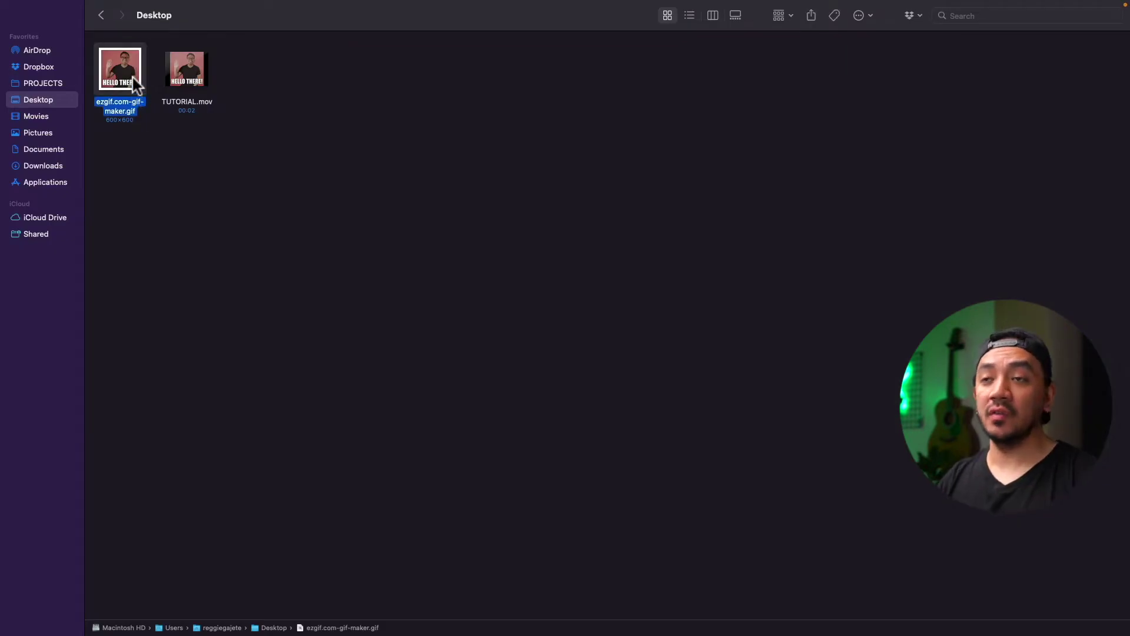
{"action": "key", "text": "space"}
{"action": "left_click", "coordinate": [555, 128]}
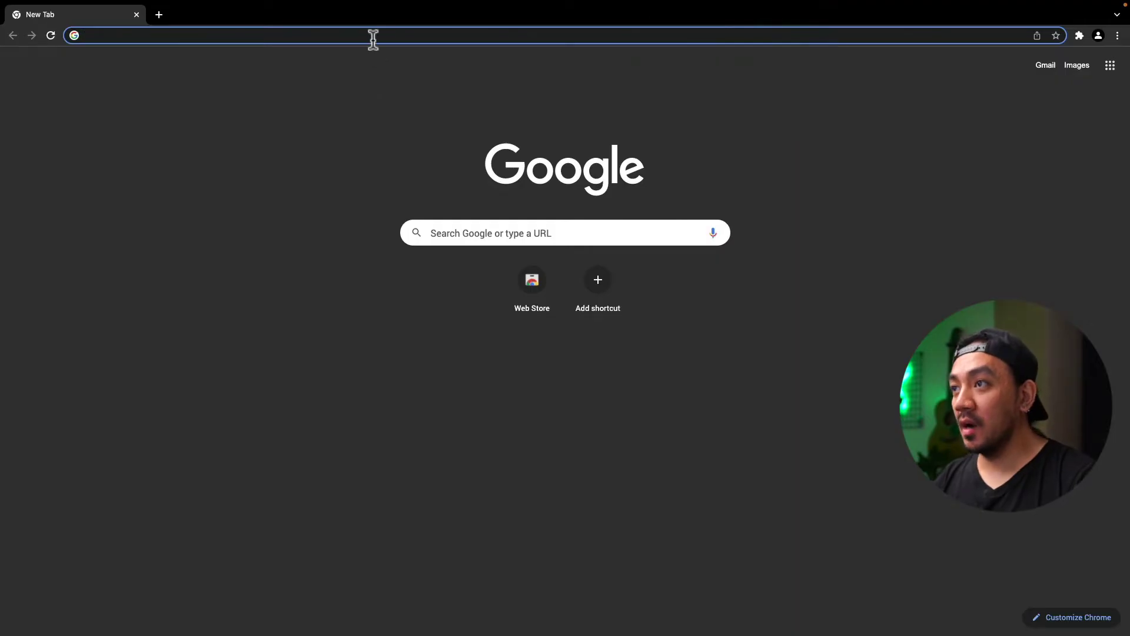
Go to canva.com and show the Video design types, including the 1080×1080 Facebook Video.
{"action": "left_click", "coordinate": [374, 38]}
{"action": "type", "text": "cam"}
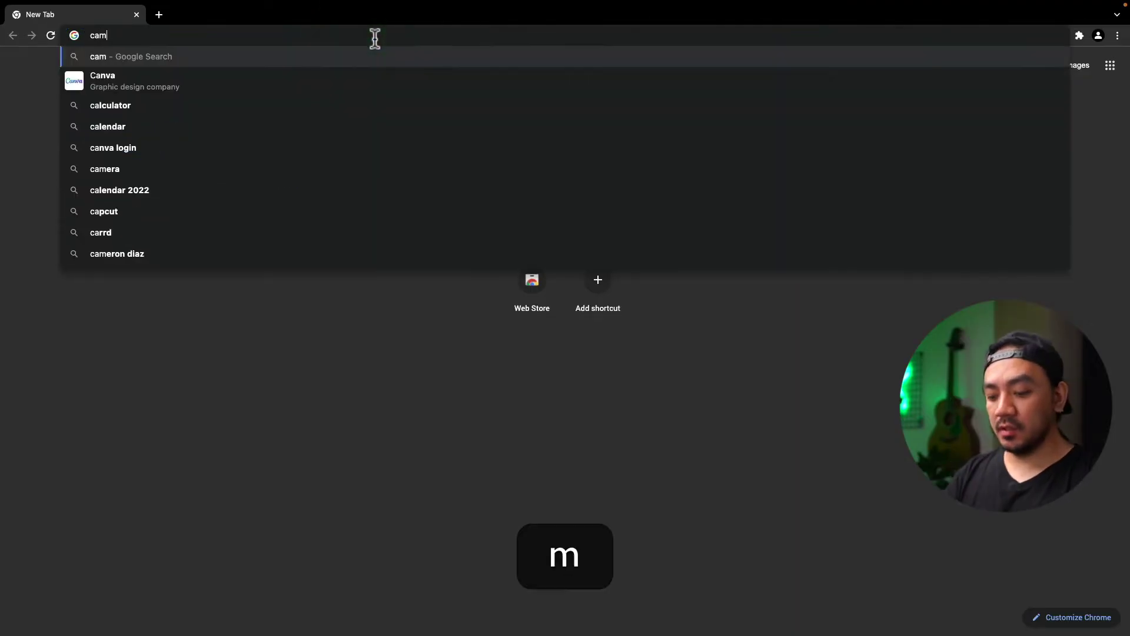
{"action": "key", "text": "BackSpace"}
{"action": "type", "text": "nva.cvo"}
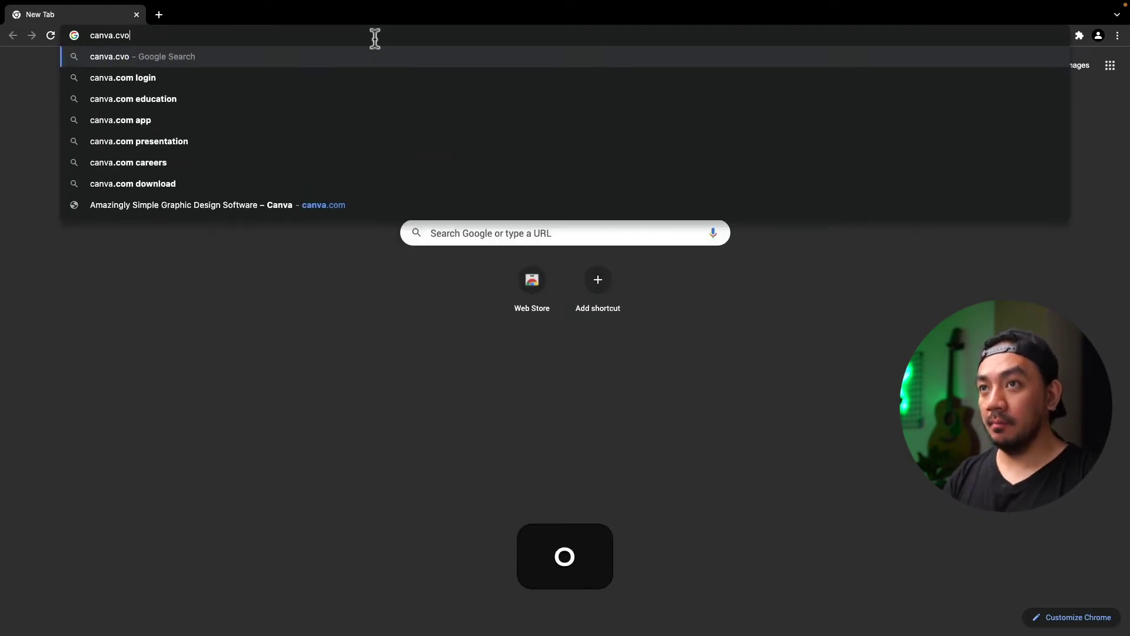
{"action": "key", "text": "Return"}
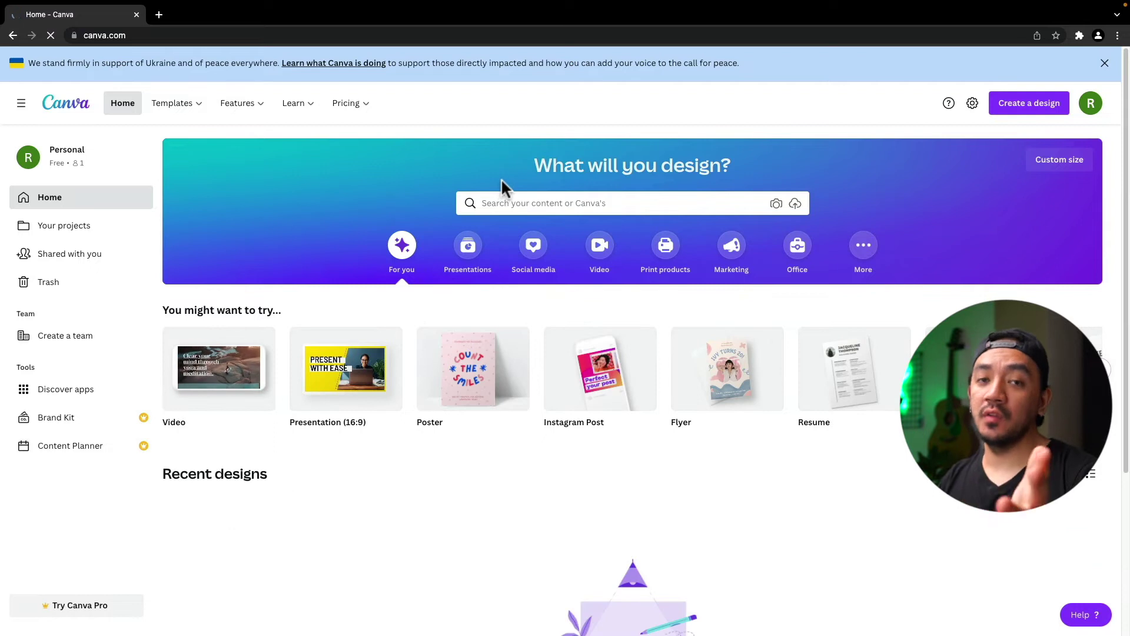
{"action": "left_click", "coordinate": [600, 252]}
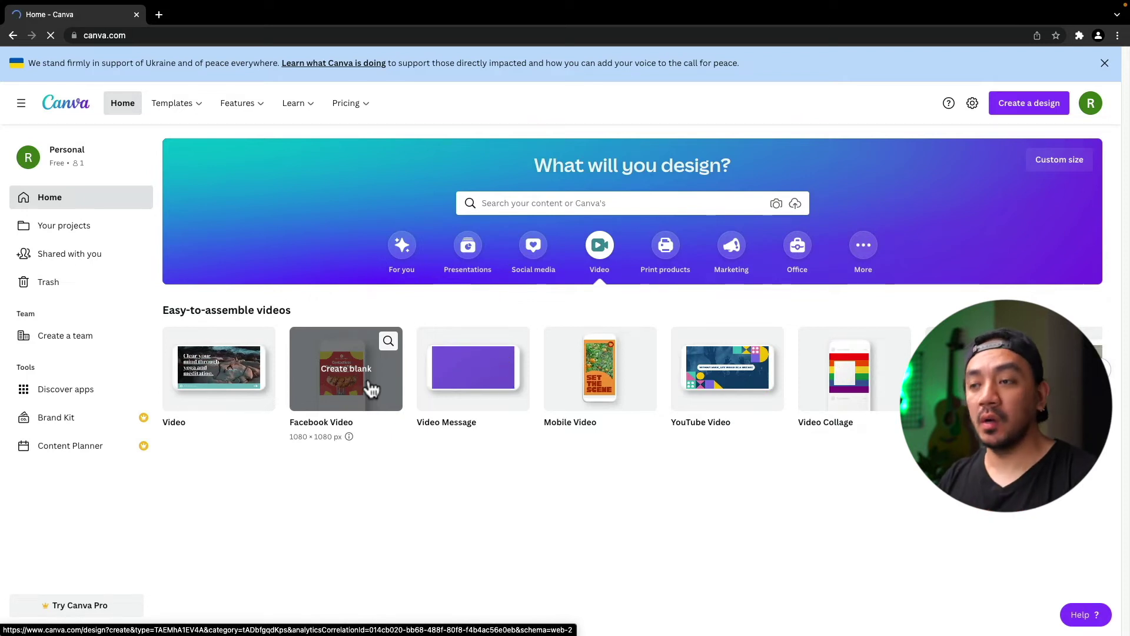
Create a blank Facebook Video design, upload TUTORIAL.mov, and place the clip on the page.
{"action": "left_click", "coordinate": [373, 390]}
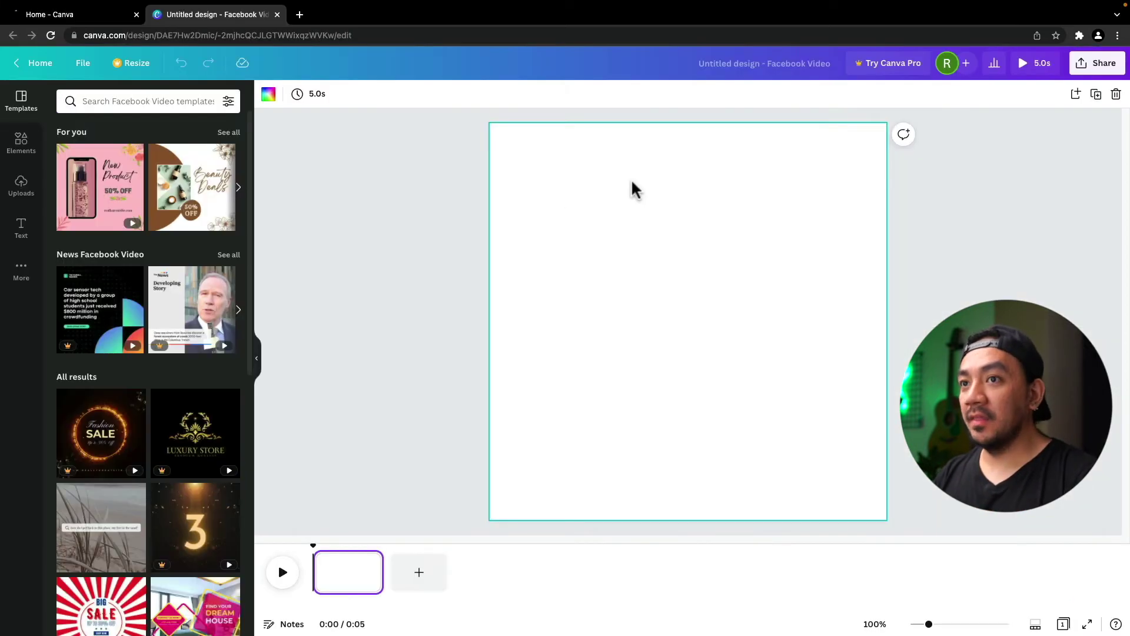
{"action": "left_click", "coordinate": [22, 185]}
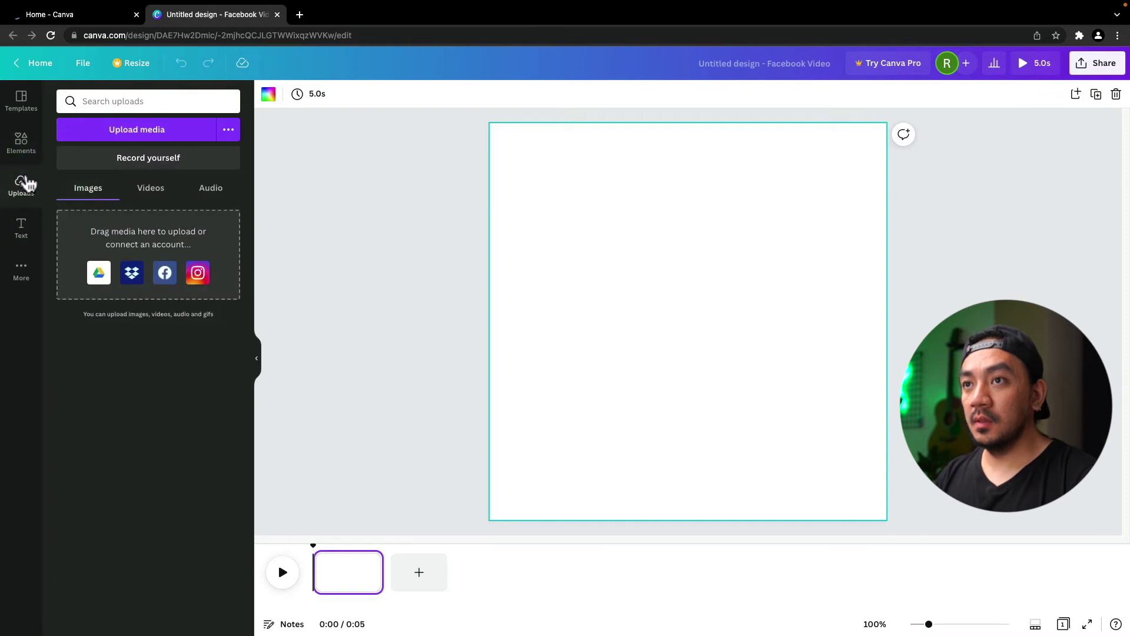
{"action": "left_click", "coordinate": [142, 133]}
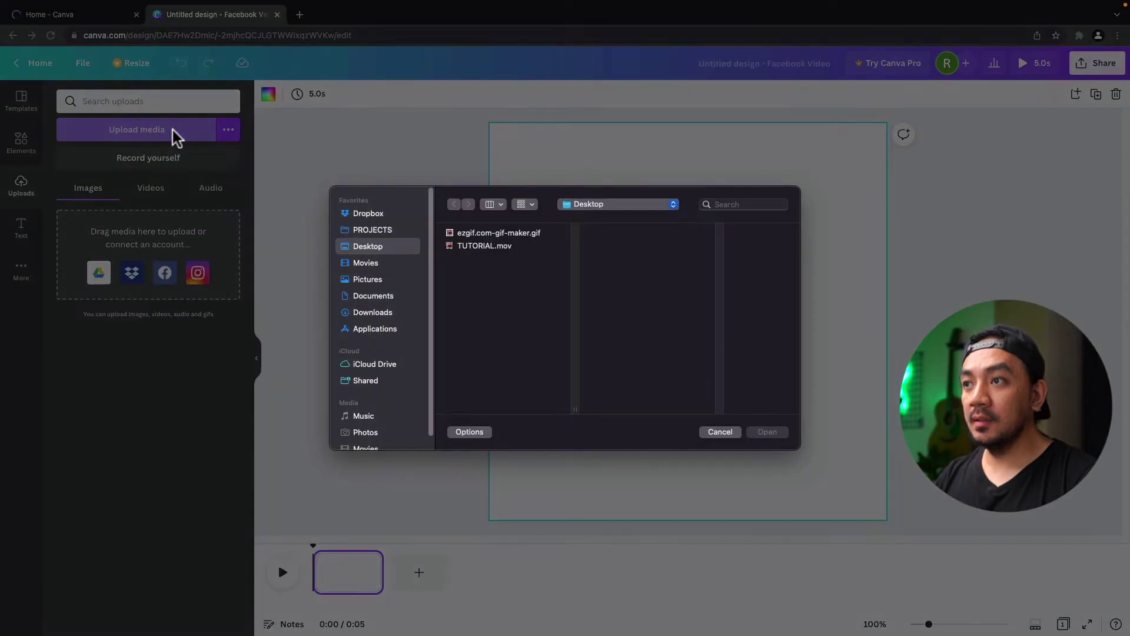
{"action": "double_click", "coordinate": [477, 248]}
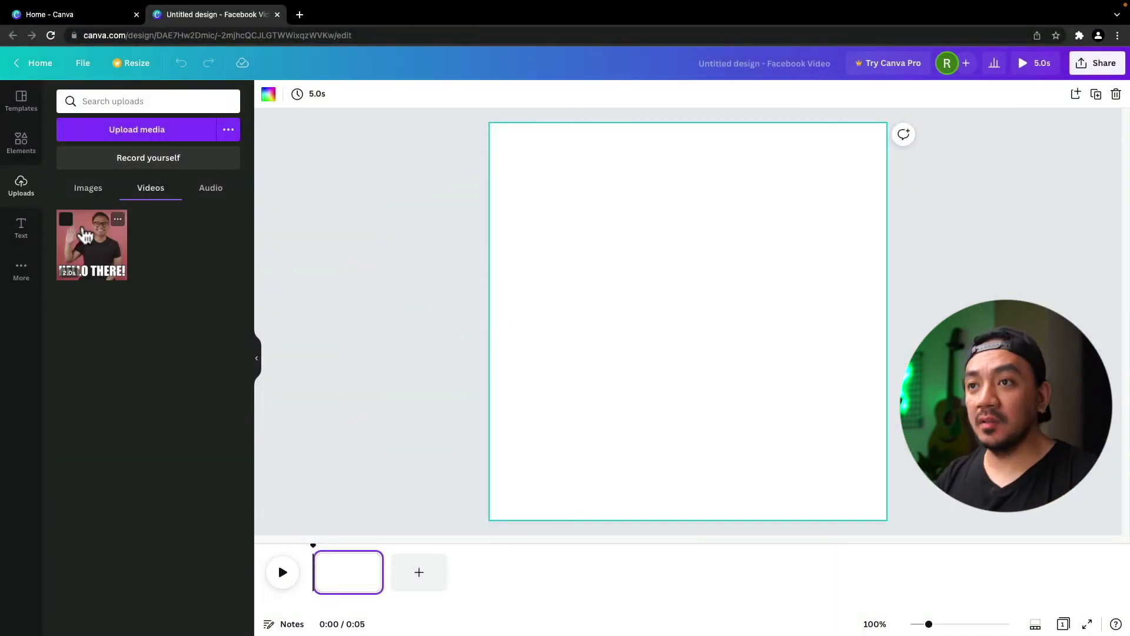
{"action": "left_click_drag", "start_coordinate": [101, 259], "coordinate": [354, 569]}
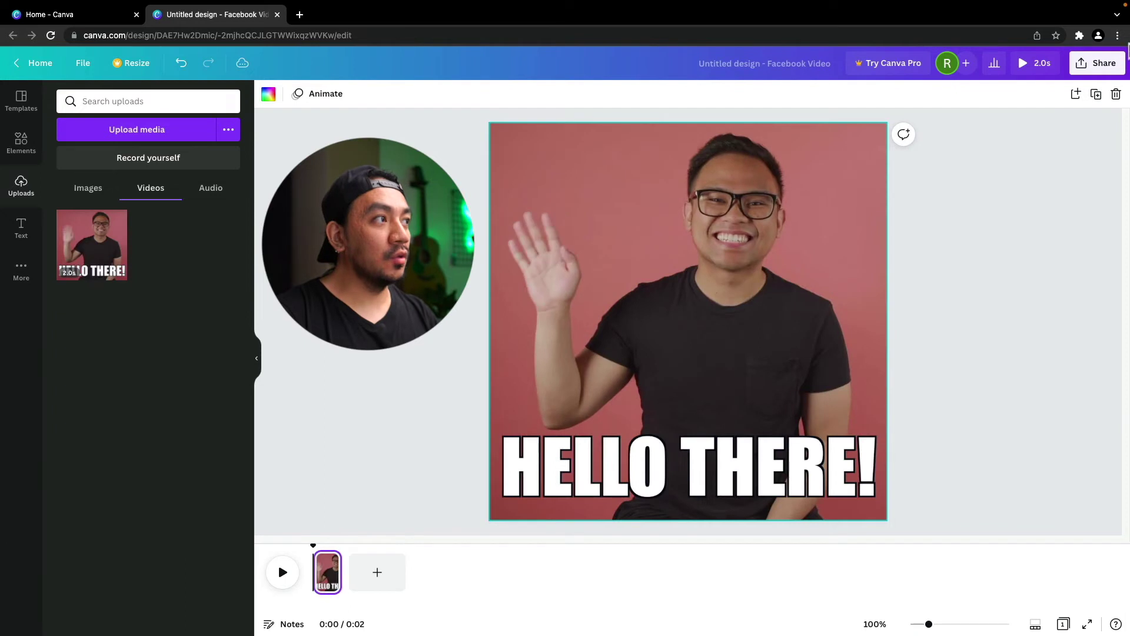
Download the Canva design in GIF format.
{"action": "left_click", "coordinate": [1104, 64]}
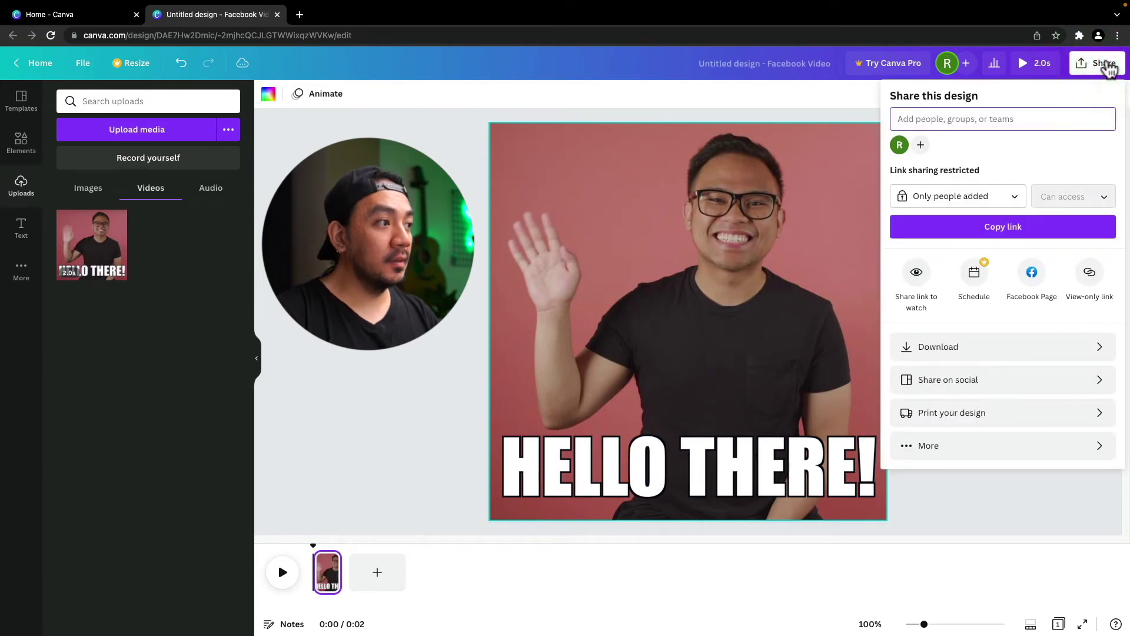
{"action": "left_click", "coordinate": [1013, 349]}
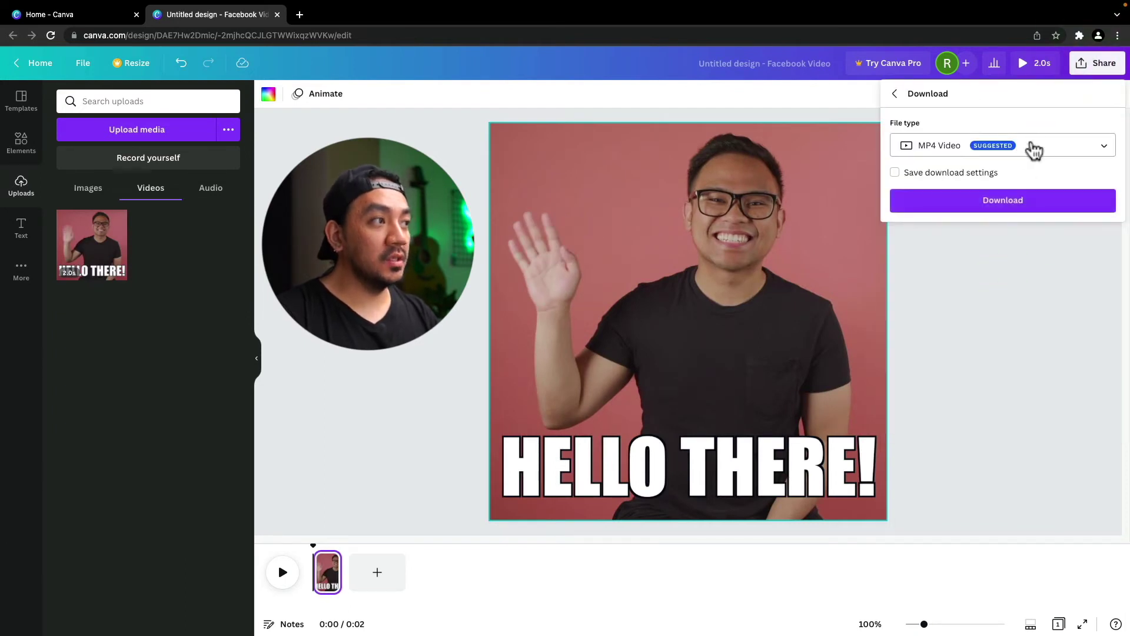
{"action": "left_click", "coordinate": [1059, 149]}
{"action": "left_click", "coordinate": [959, 273]}
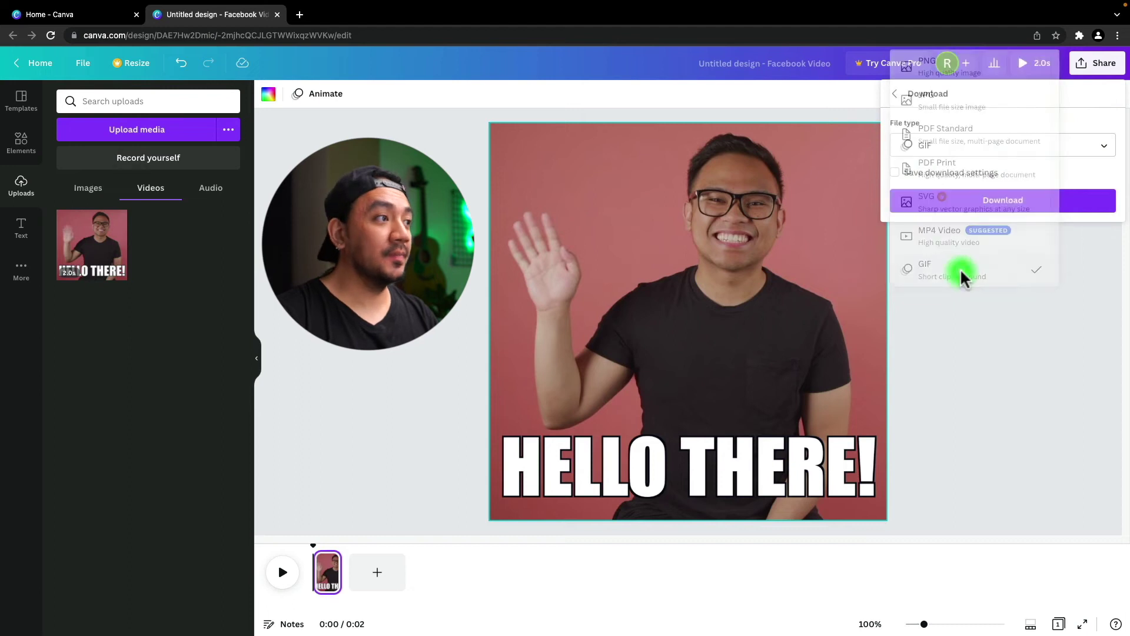
{"action": "left_click", "coordinate": [1002, 206]}
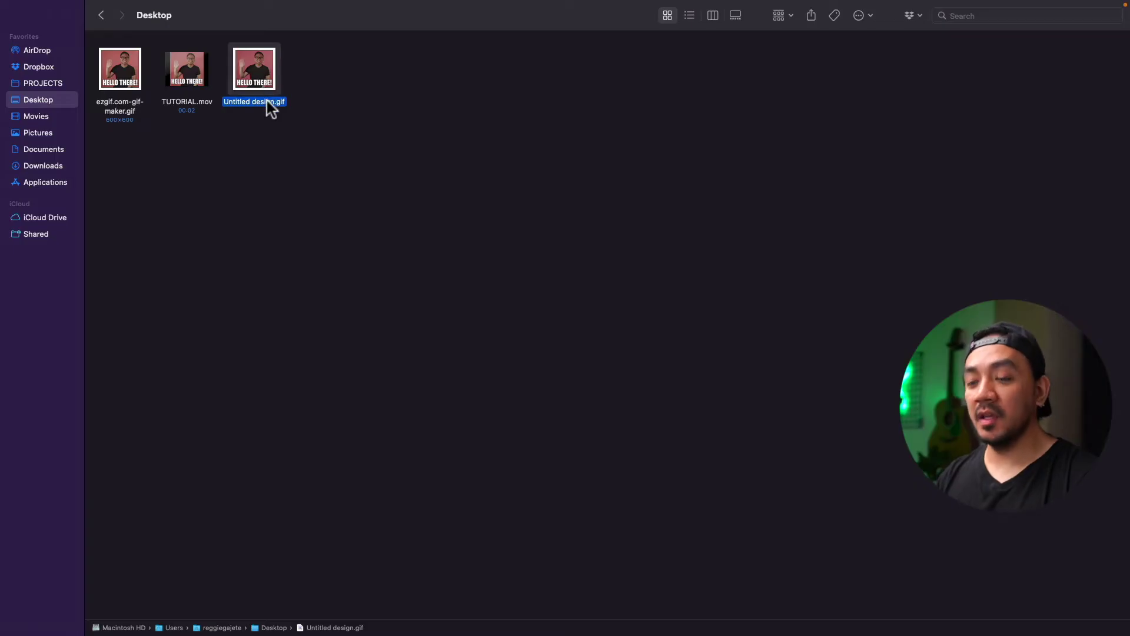
Quick Look Untitled design.gif on the Desktop to watch the HELLO THERE! animation.
{"action": "key", "text": "space"}
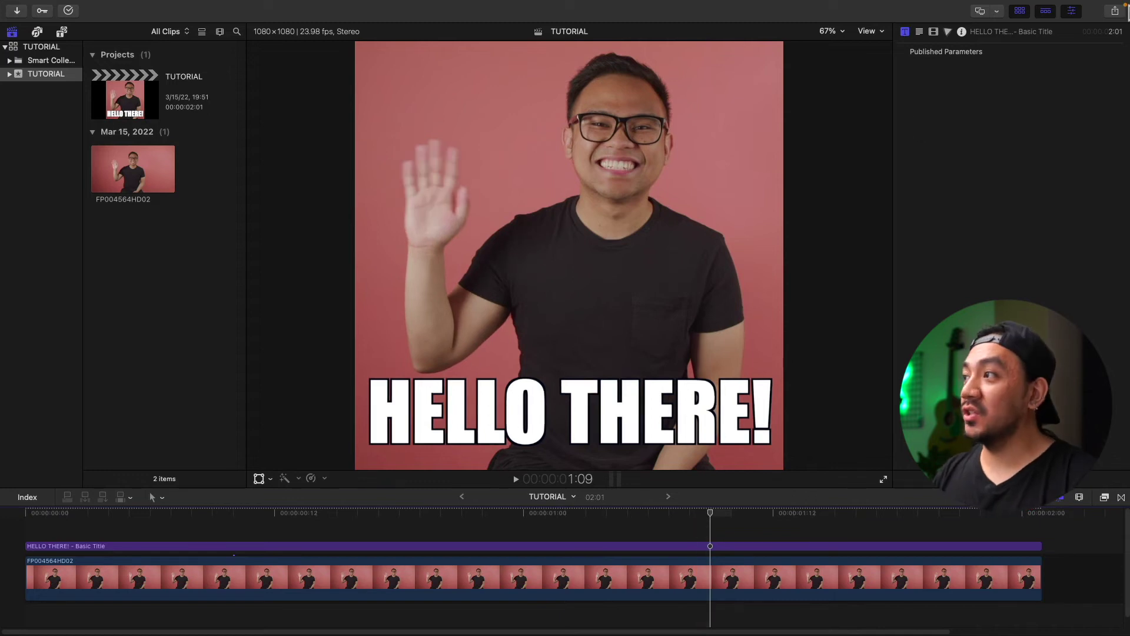
Add a Compressor destination using Built-in > Motion Graphics > Animated Image (Large), renamed 'Export to GIF'.
{"action": "left_click", "coordinate": [1115, 11]}
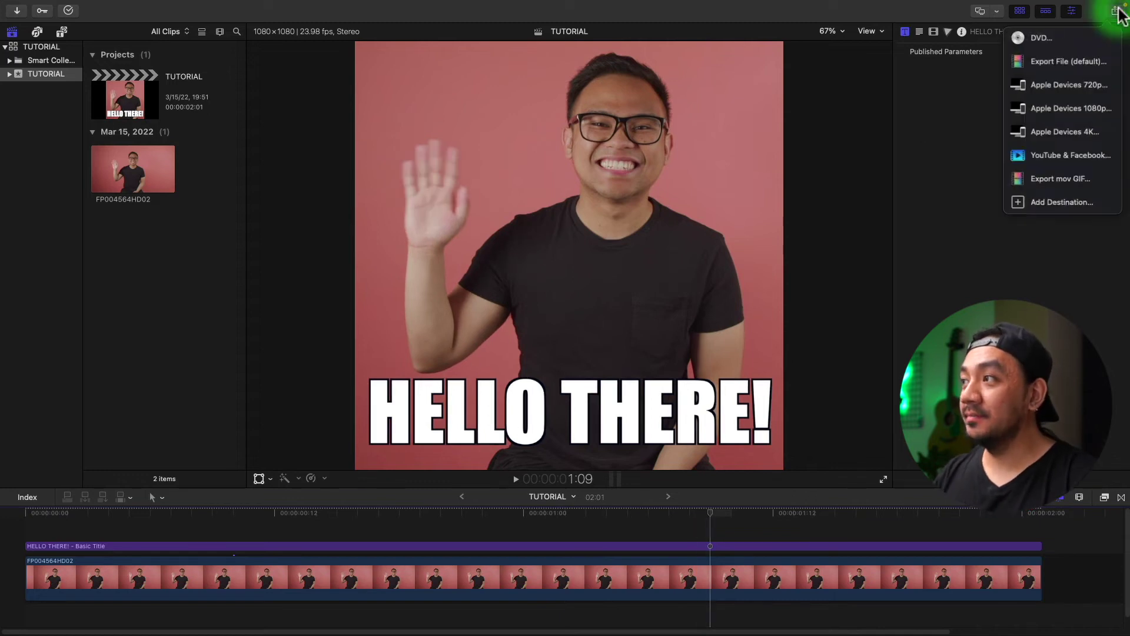
{"action": "left_click", "coordinate": [1056, 203]}
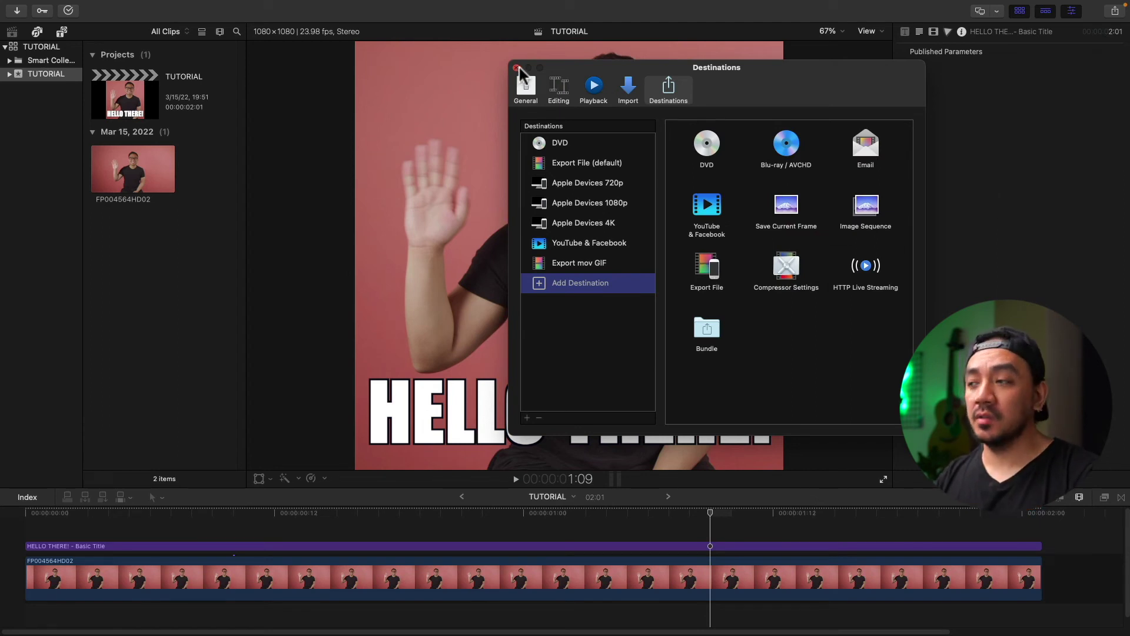
{"action": "double_click", "coordinate": [789, 272]}
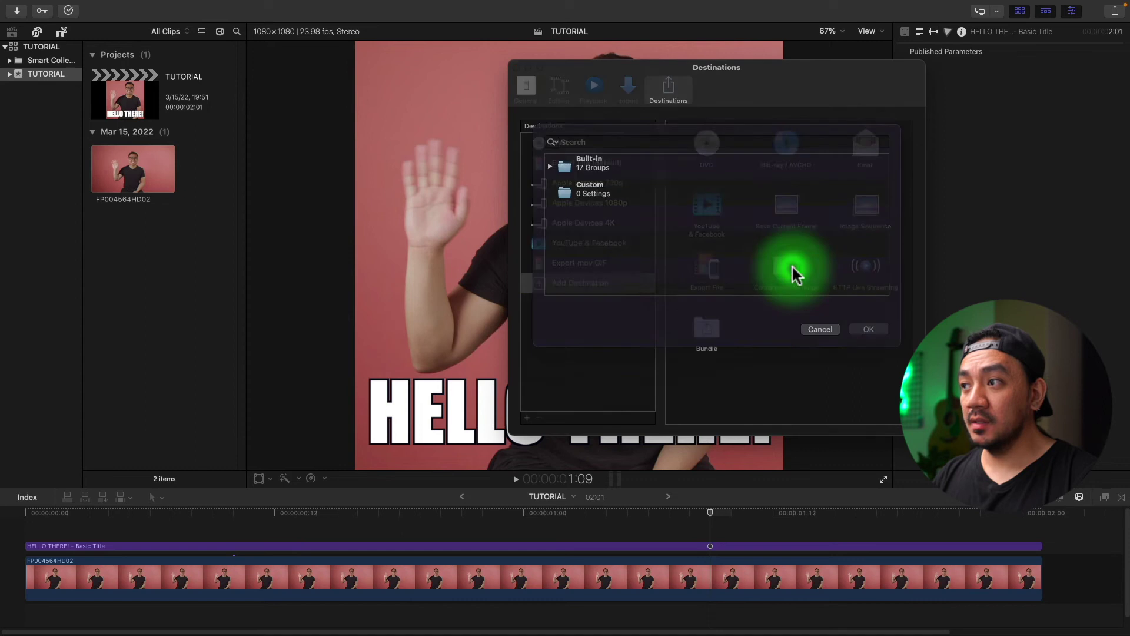
{"action": "left_click", "coordinate": [550, 180]}
{"action": "scroll", "coordinate": [605, 201], "scroll_direction": "down", "scroll_amount": 1}
{"action": "scroll", "coordinate": [605, 200], "scroll_direction": "down", "scroll_amount": 1}
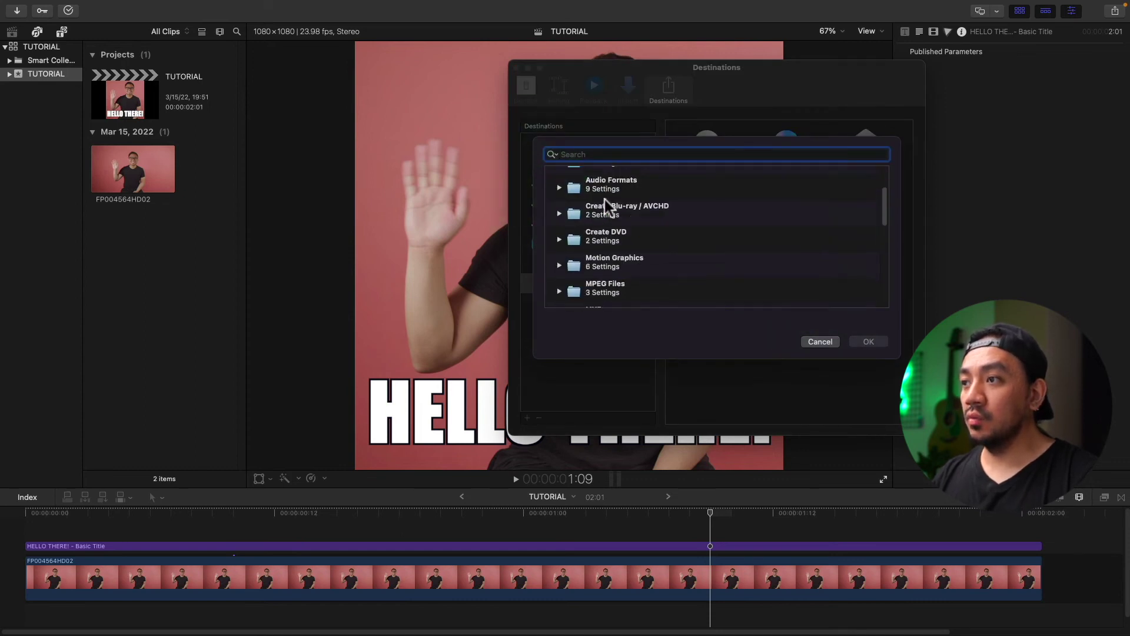
{"action": "left_click", "coordinate": [560, 273]}
{"action": "scroll", "coordinate": [628, 261], "scroll_direction": "down", "scroll_amount": 2}
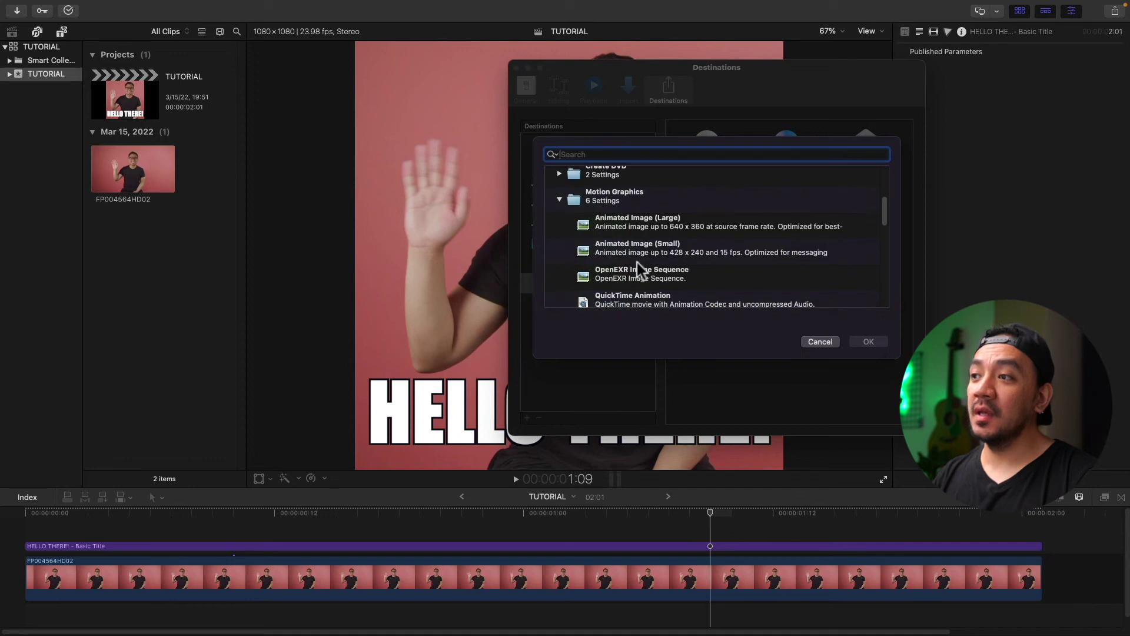
{"action": "left_click", "coordinate": [648, 222]}
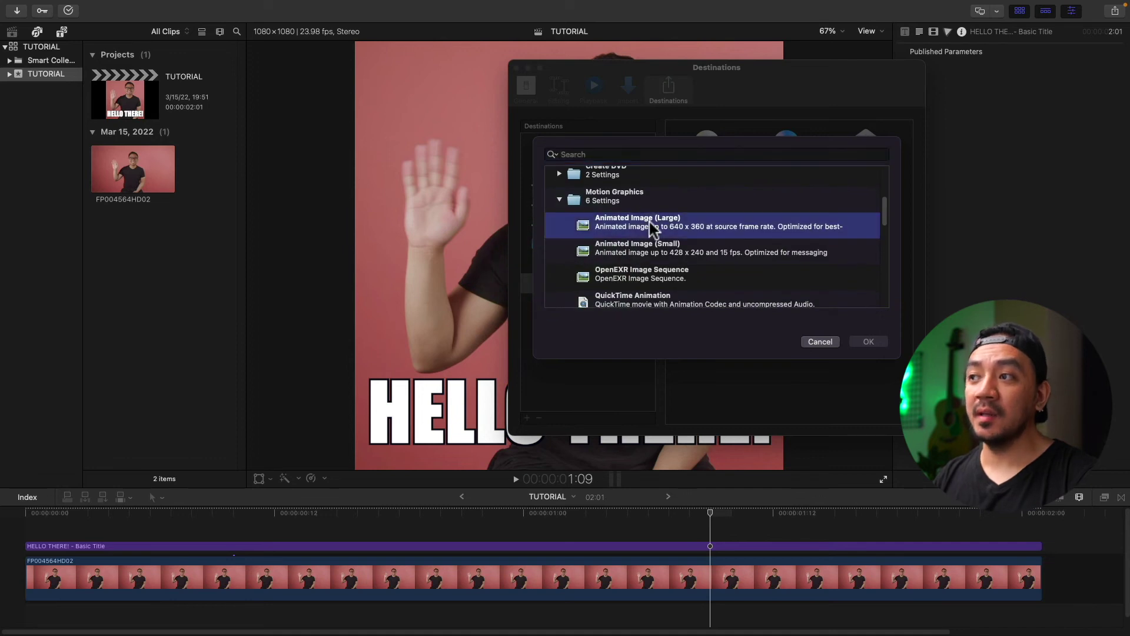
{"action": "double_click", "coordinate": [837, 227]}
{"action": "double_click", "coordinate": [589, 283]}
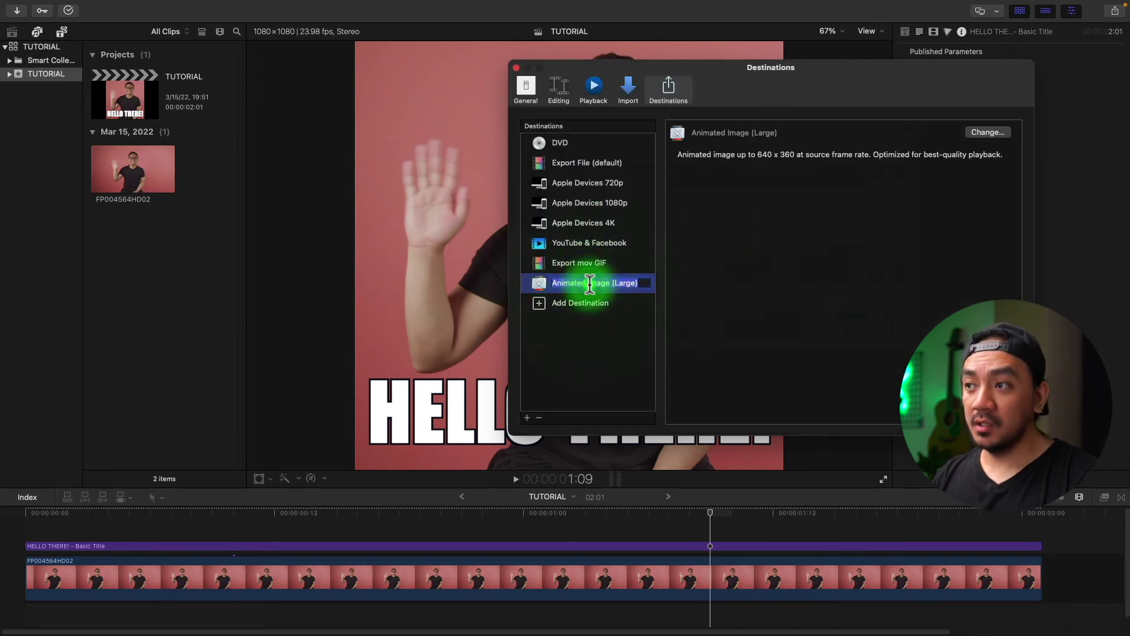
{"action": "type", "text": "Expo"}
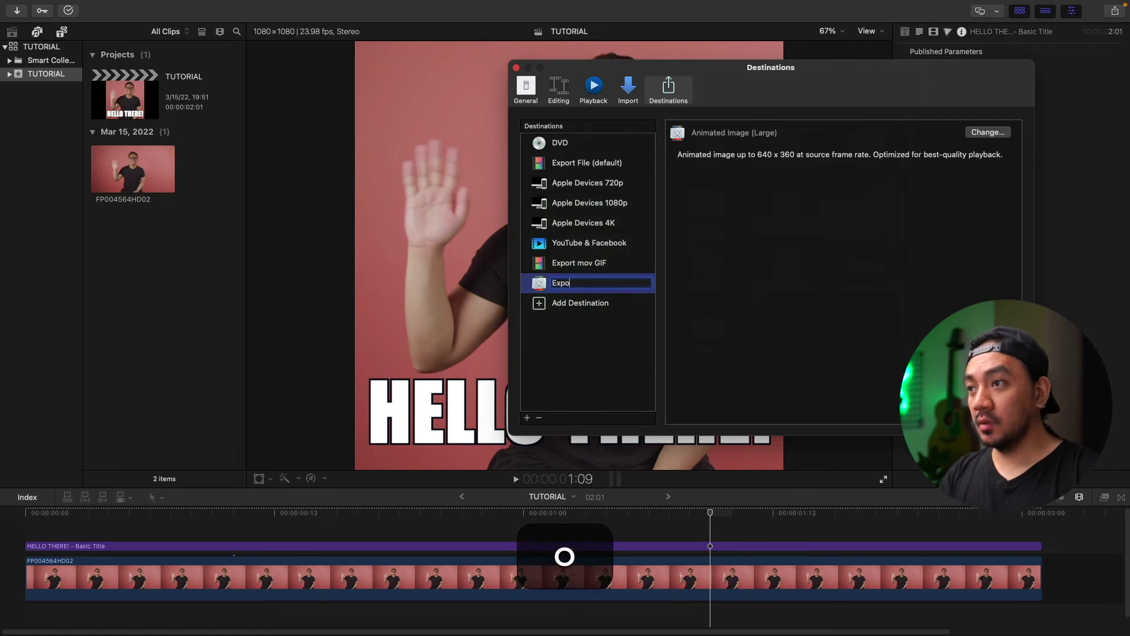
{"action": "type", "text": "rt to GIF"}
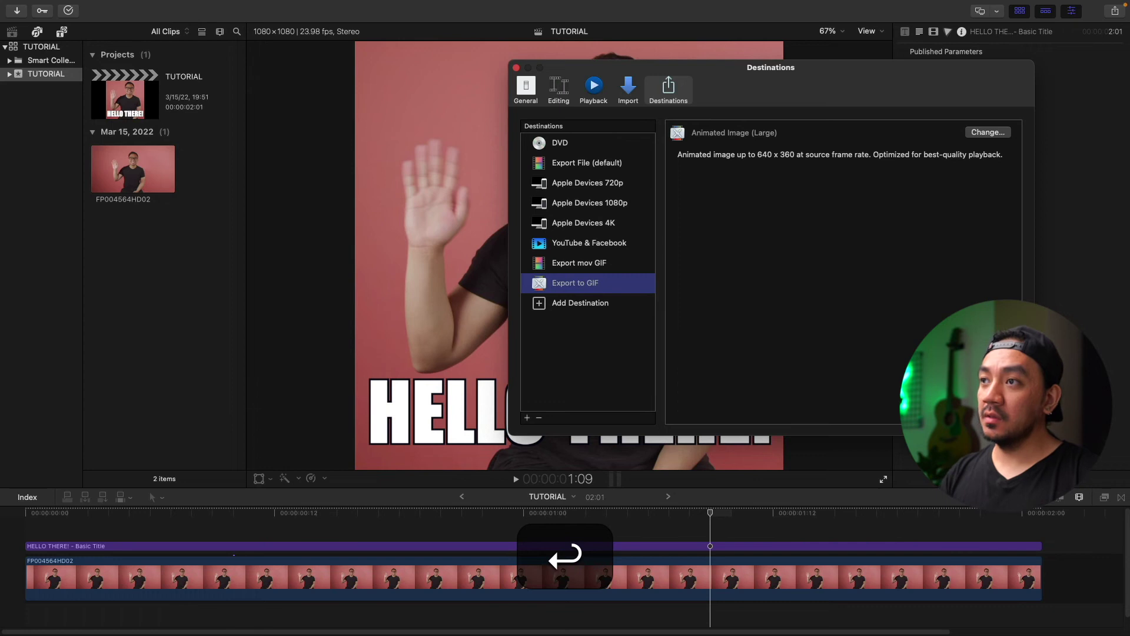
Export TUTORIAL.gif to the Desktop through the Export to GIF destination.
{"action": "left_click", "coordinate": [517, 68]}
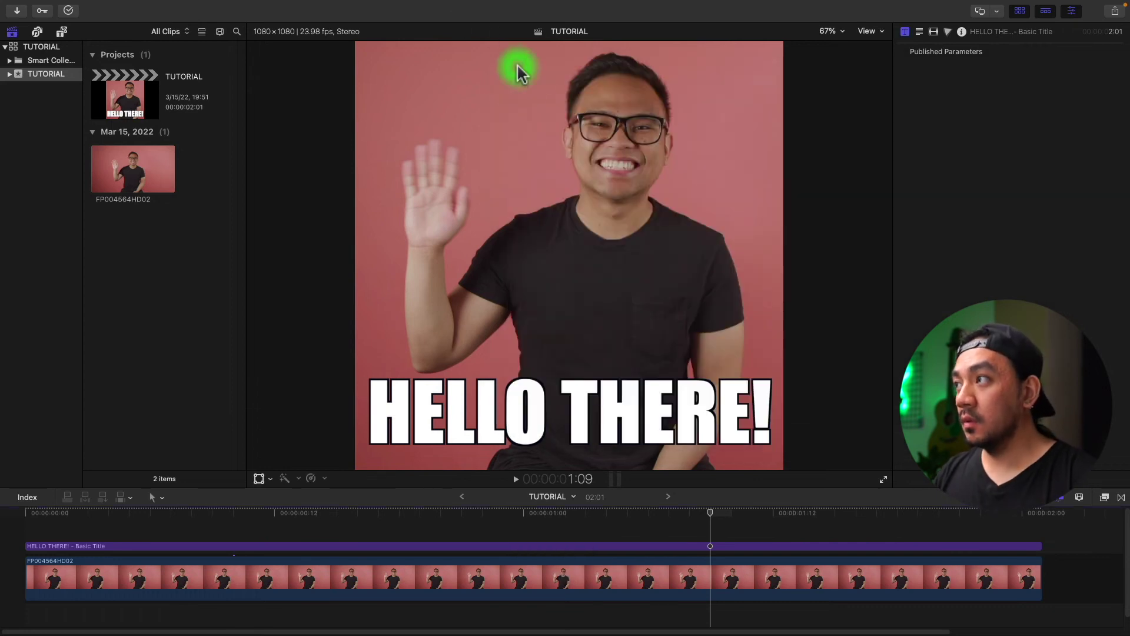
{"action": "left_click", "coordinate": [1115, 11]}
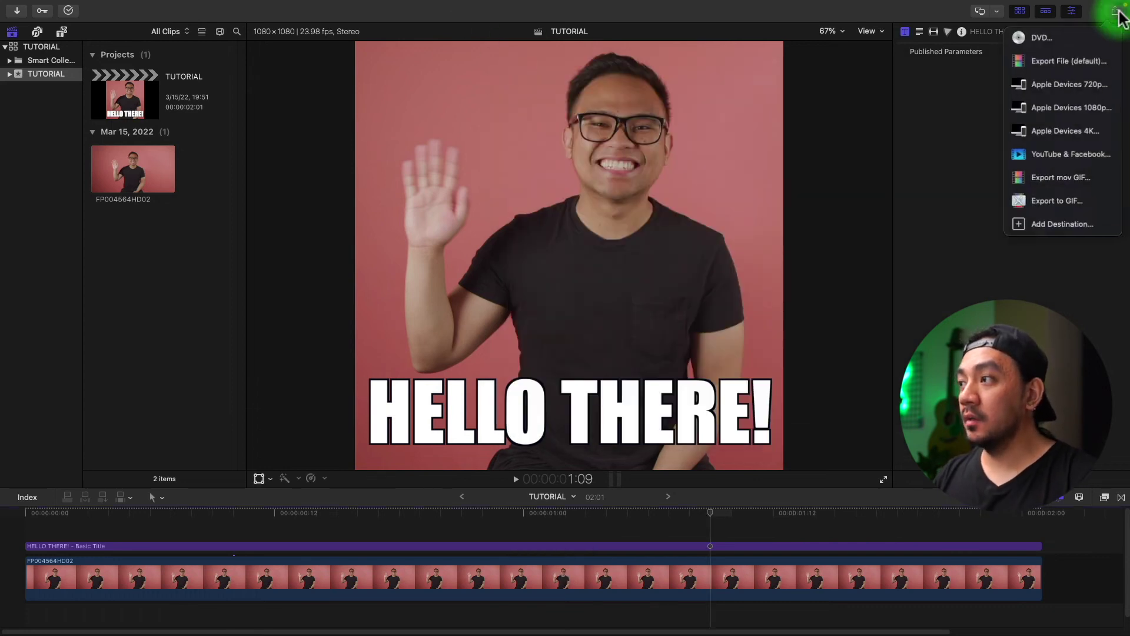
{"action": "left_click", "coordinate": [1057, 203]}
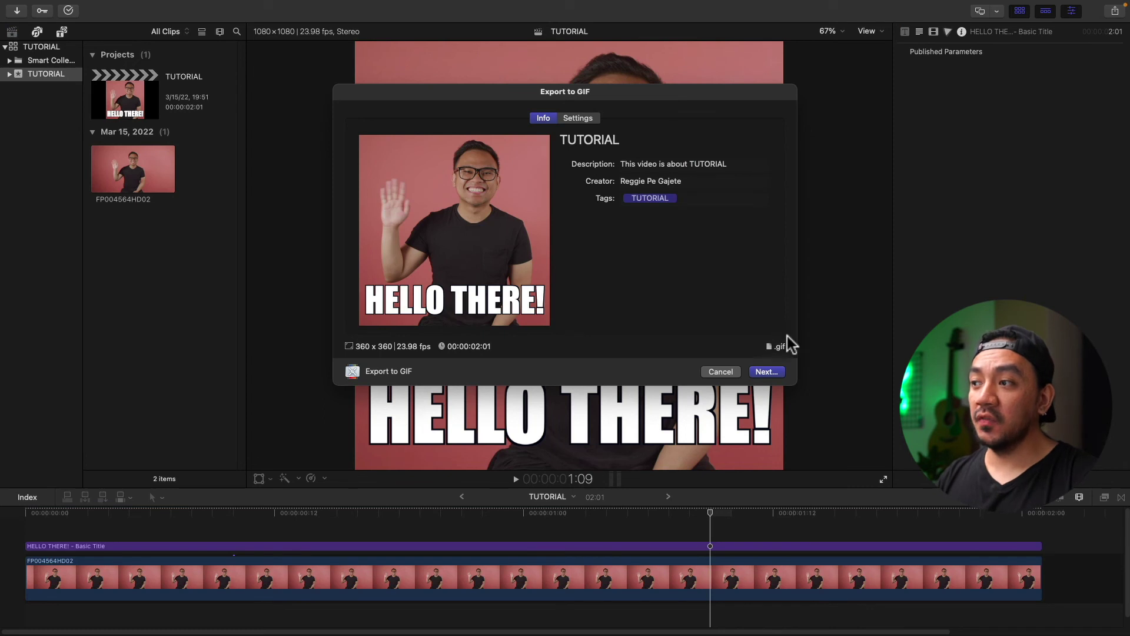
{"action": "left_click", "coordinate": [769, 372]}
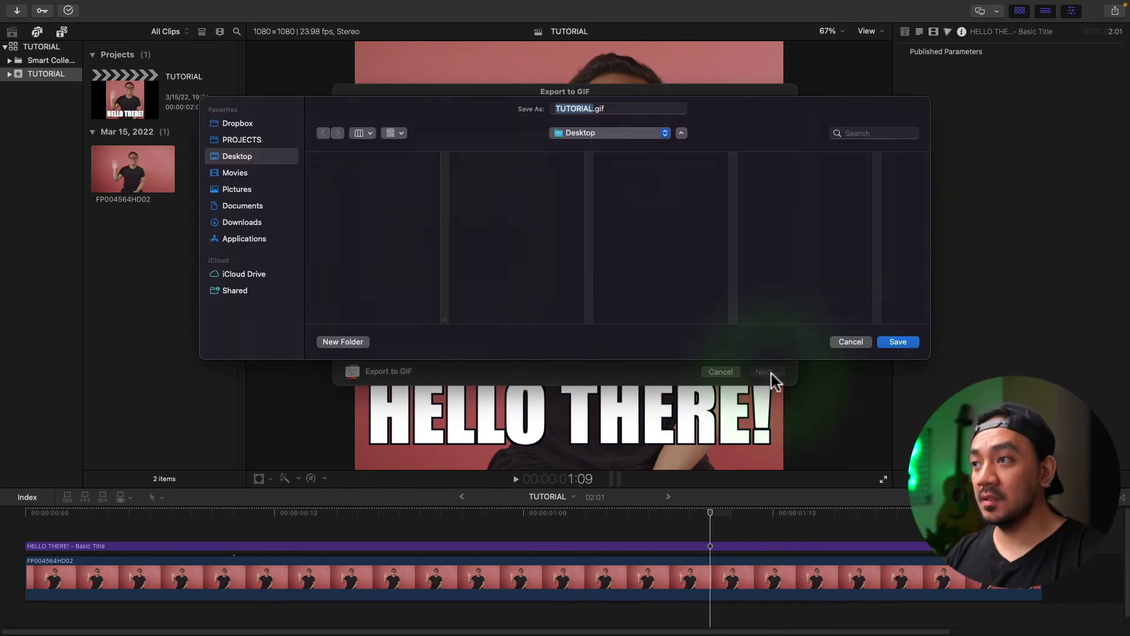
{"action": "left_click", "coordinate": [905, 348]}
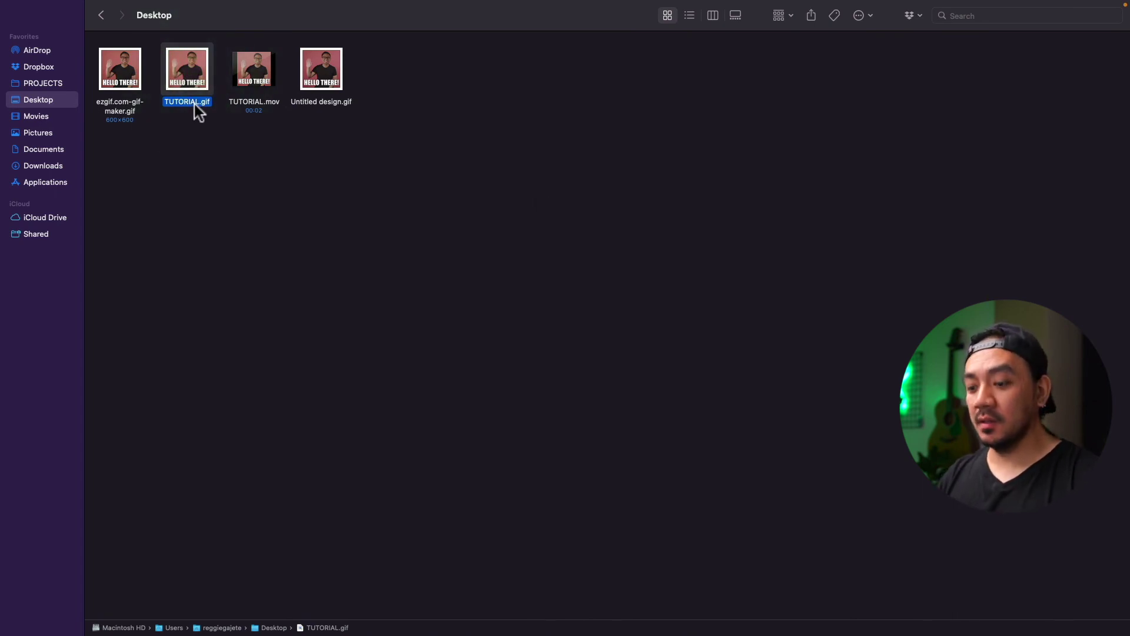
Quick Look TUTORIAL.gif on the Desktop to watch the HELLO THERE! animation.
{"action": "key", "text": "space"}
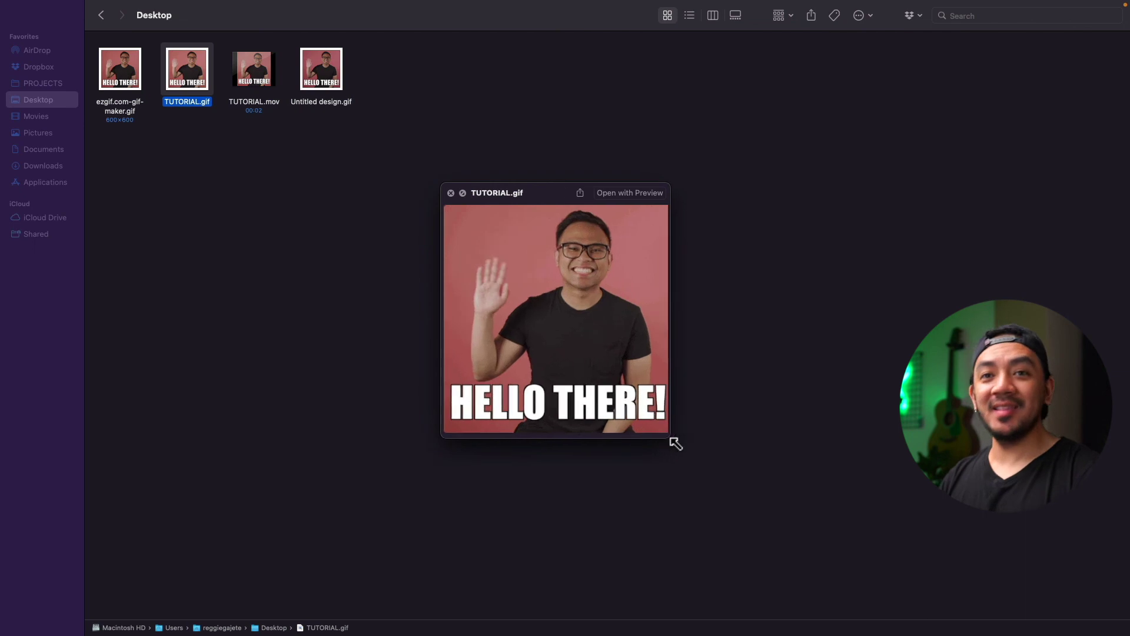